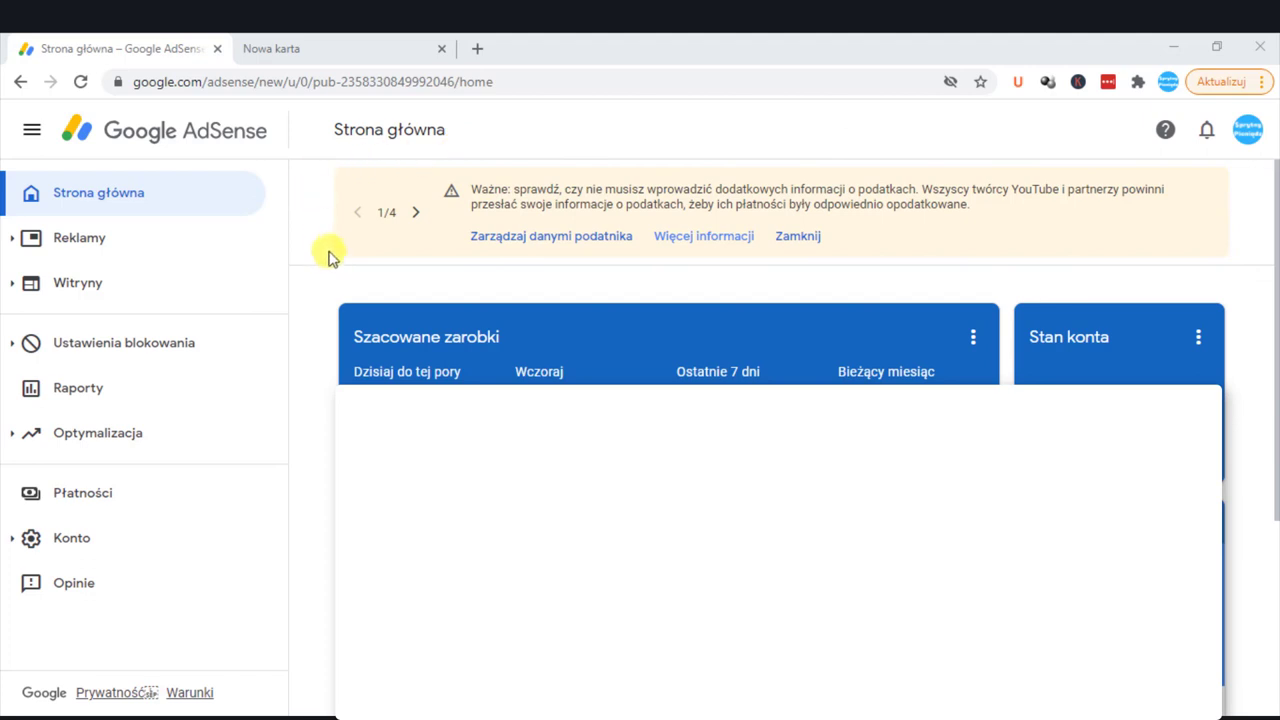
Open the taxpayer data management from the tax notice and start the W-8BEN form for a personal, non-US account
click(560, 238)
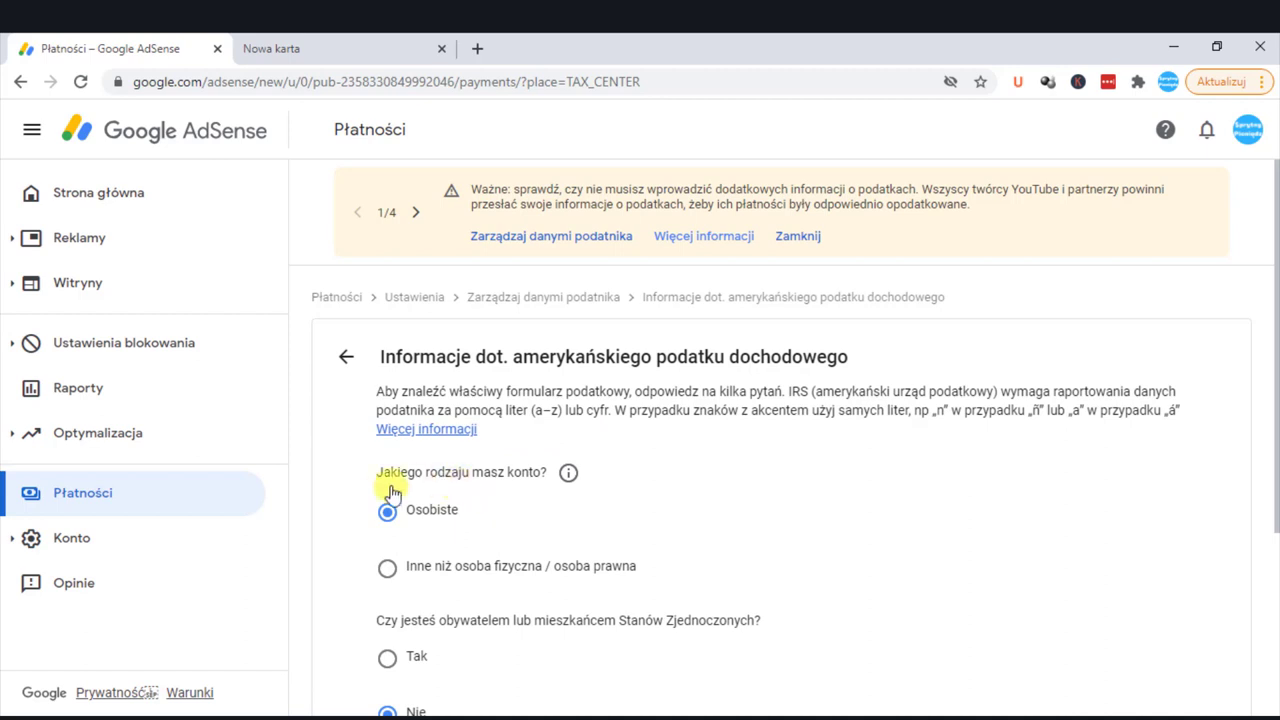
scroll(337, 500, down, 2)
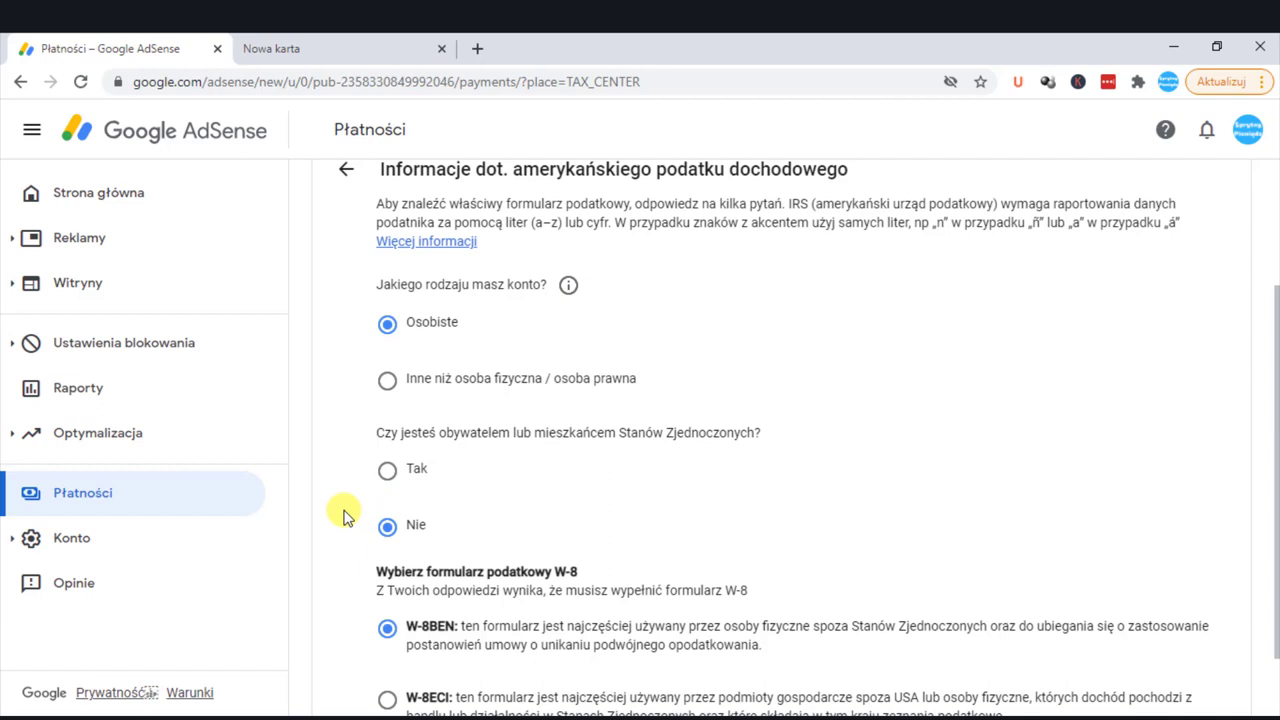
scroll(343, 517, down, 1)
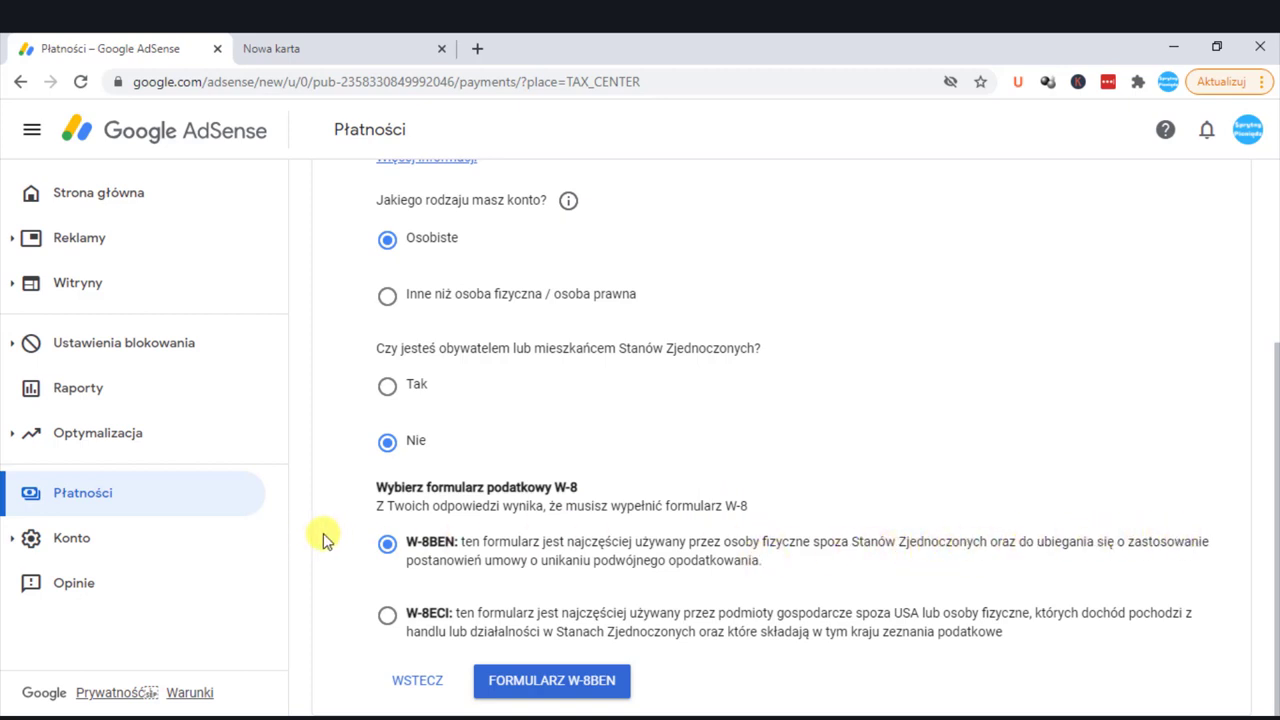
click(568, 684)
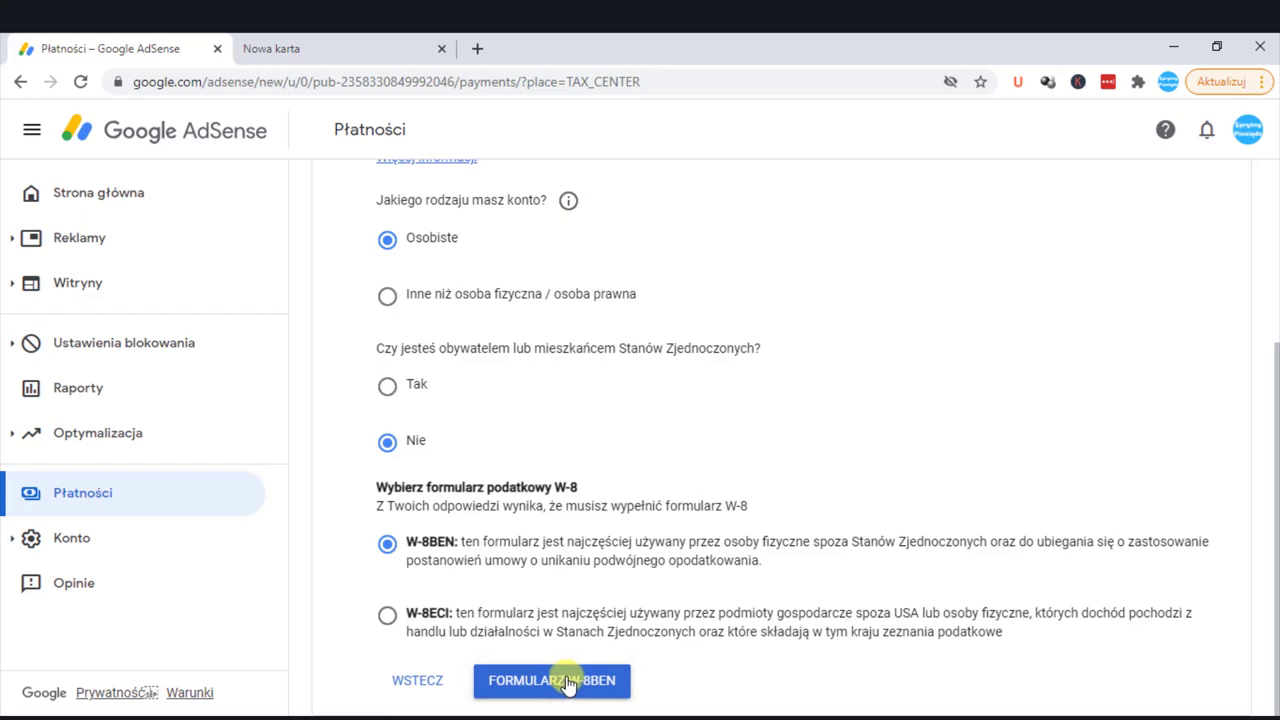
Go through the Identyfikacja podatkowa section of the W-8BEN form and continue to the address section
scroll(371, 560, down, 2)
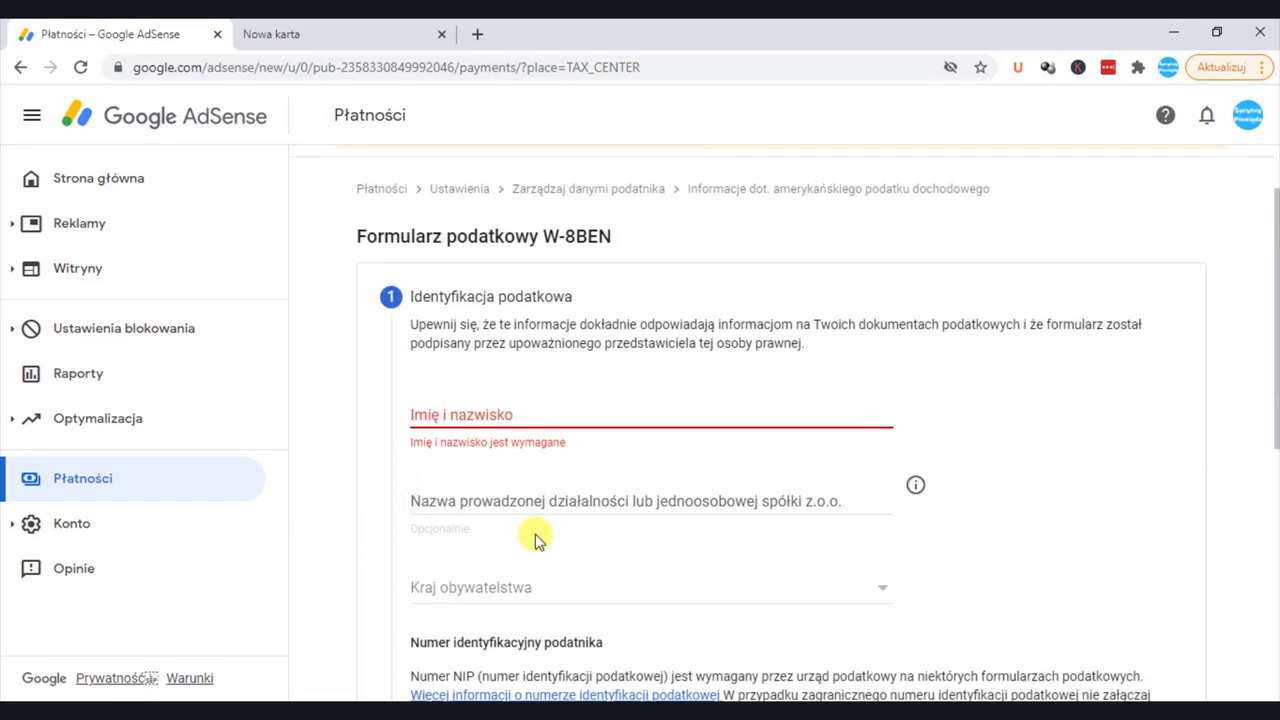
scroll(368, 558, down, 1)
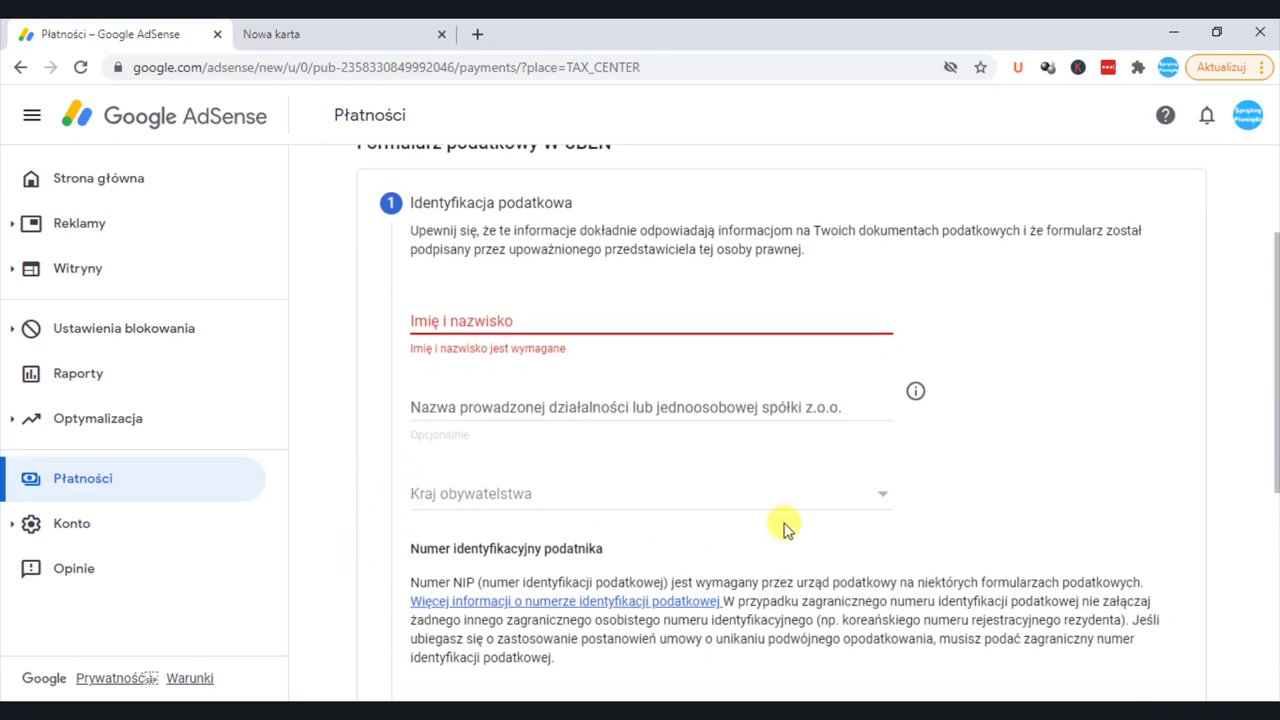
scroll(372, 503, down, 2)
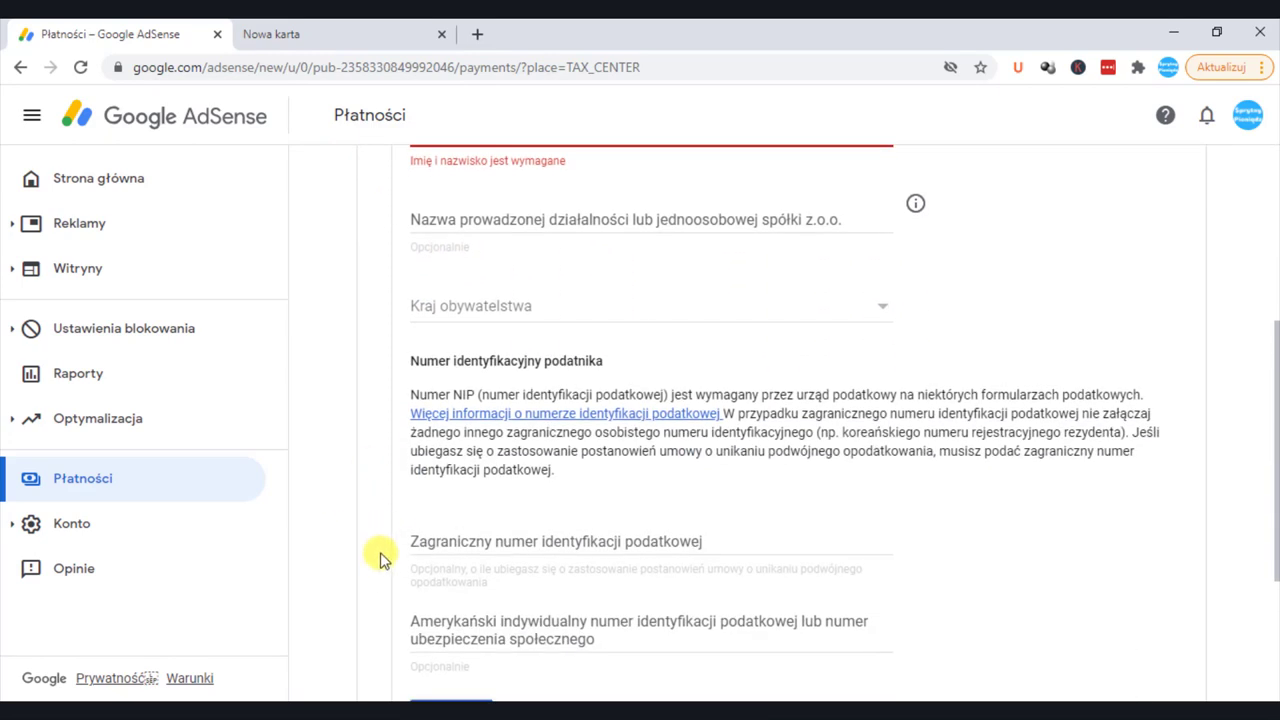
scroll(378, 522, down, 1)
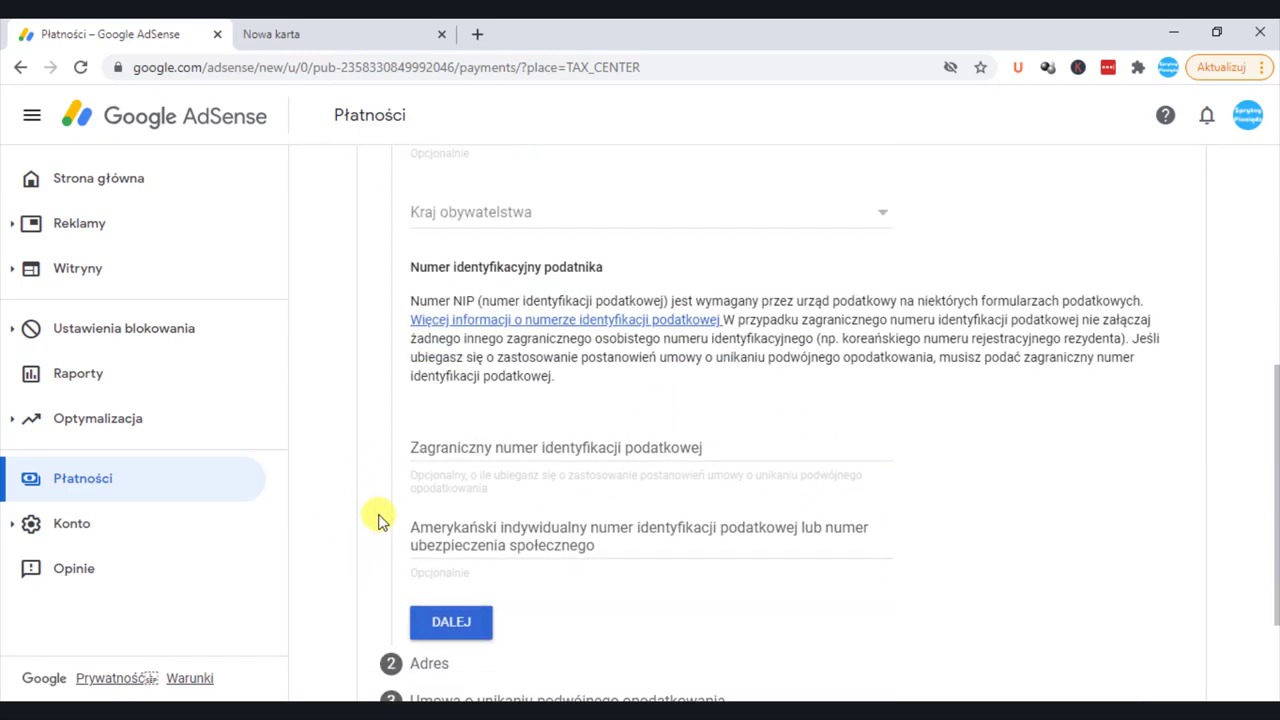
scroll(378, 522, down, 1)
click(486, 526)
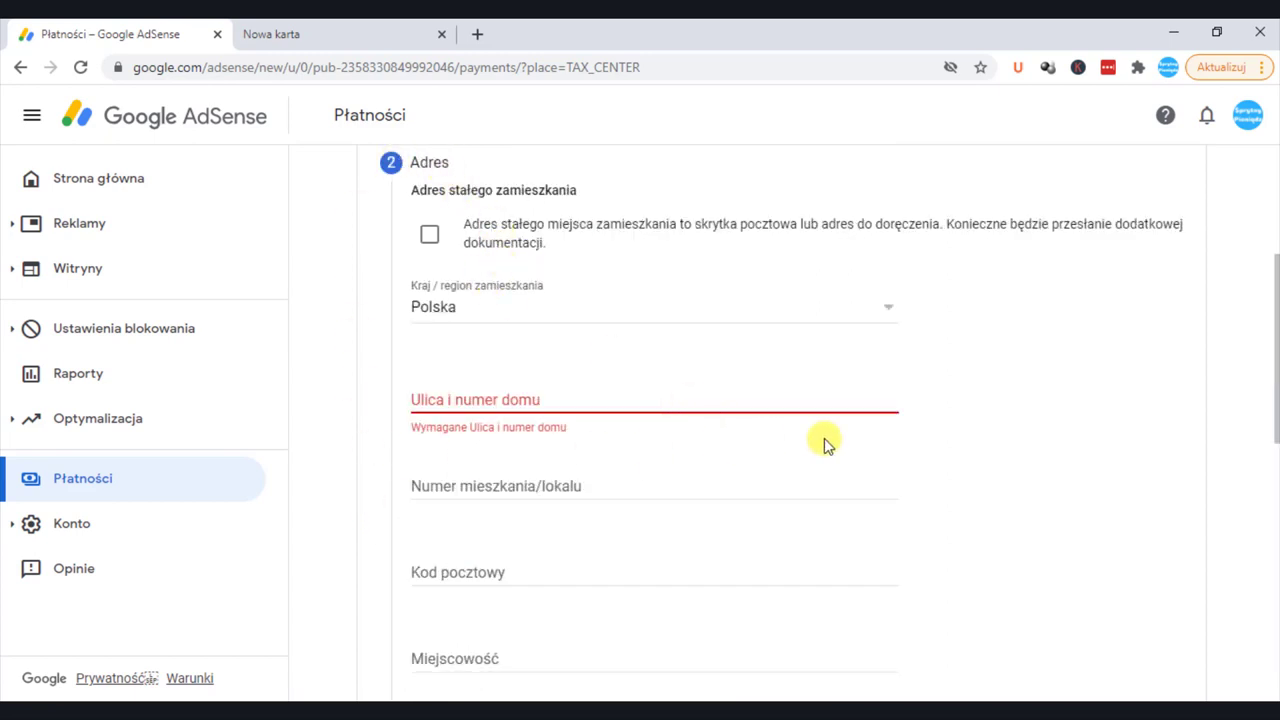
Go through the residence and mailing address fields and continue to the double taxation treaty section
scroll(451, 377, down, 1)
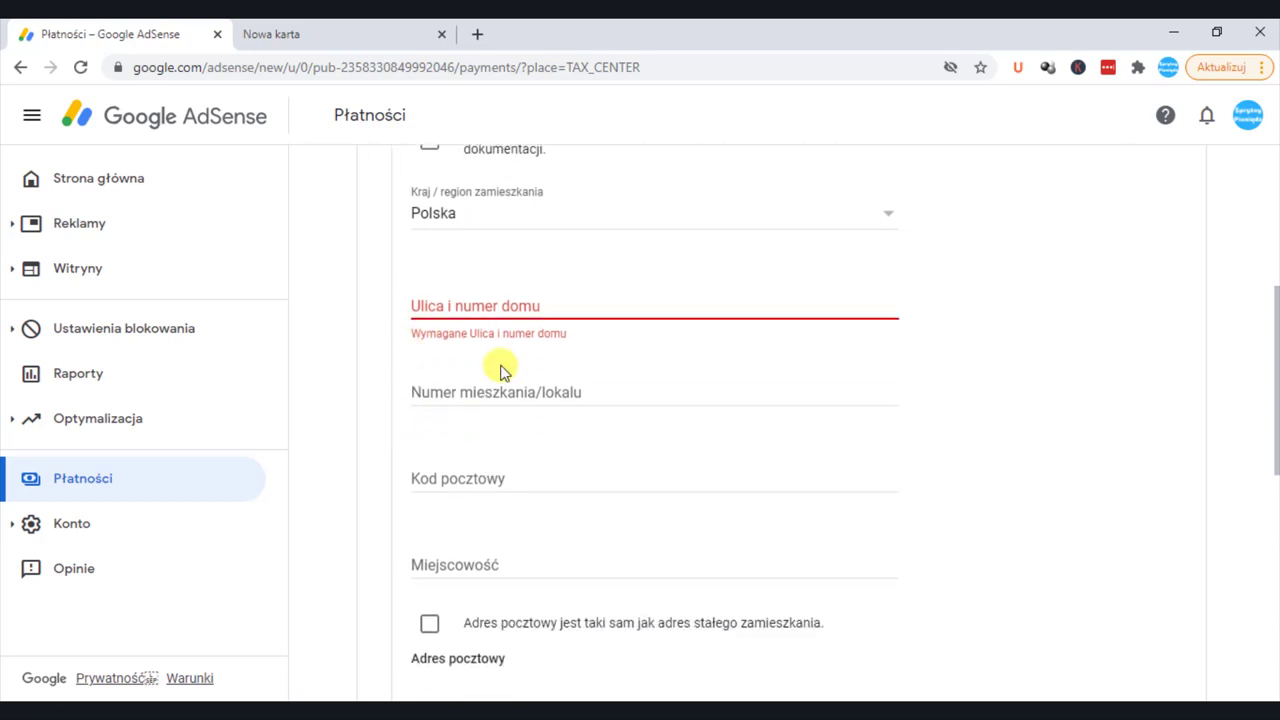
scroll(415, 528, down, 1)
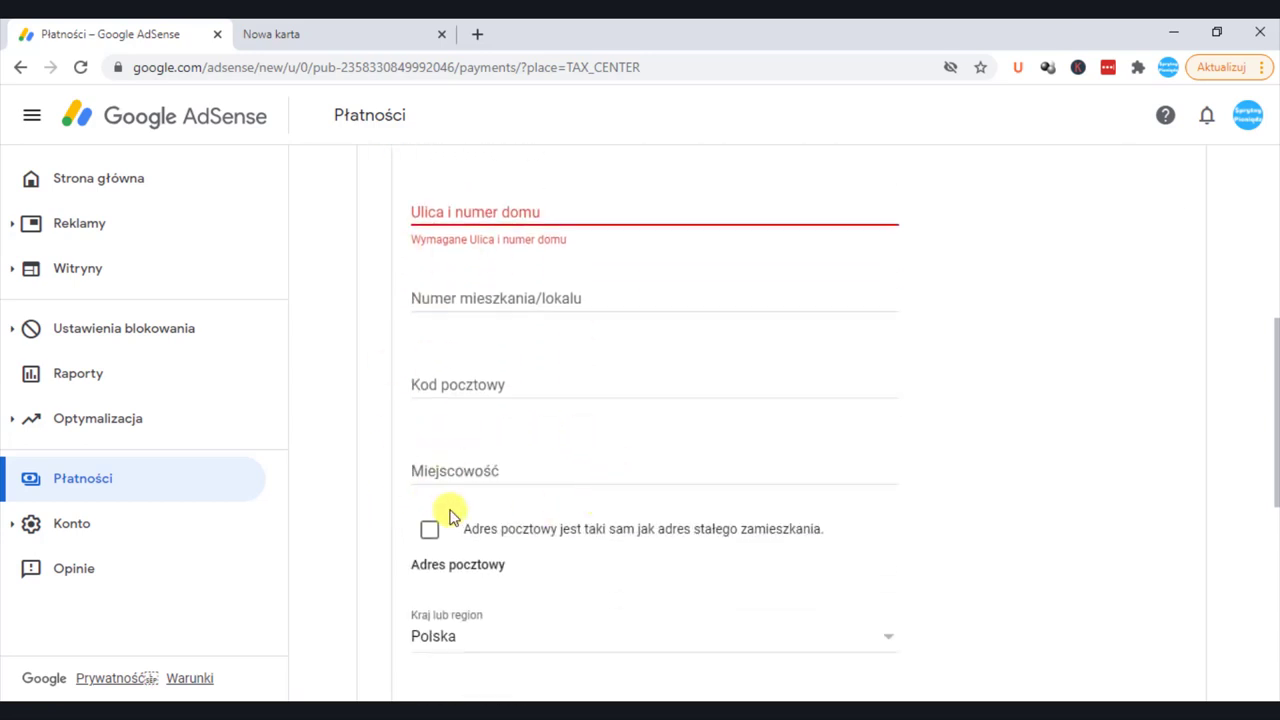
scroll(389, 450, down, 6)
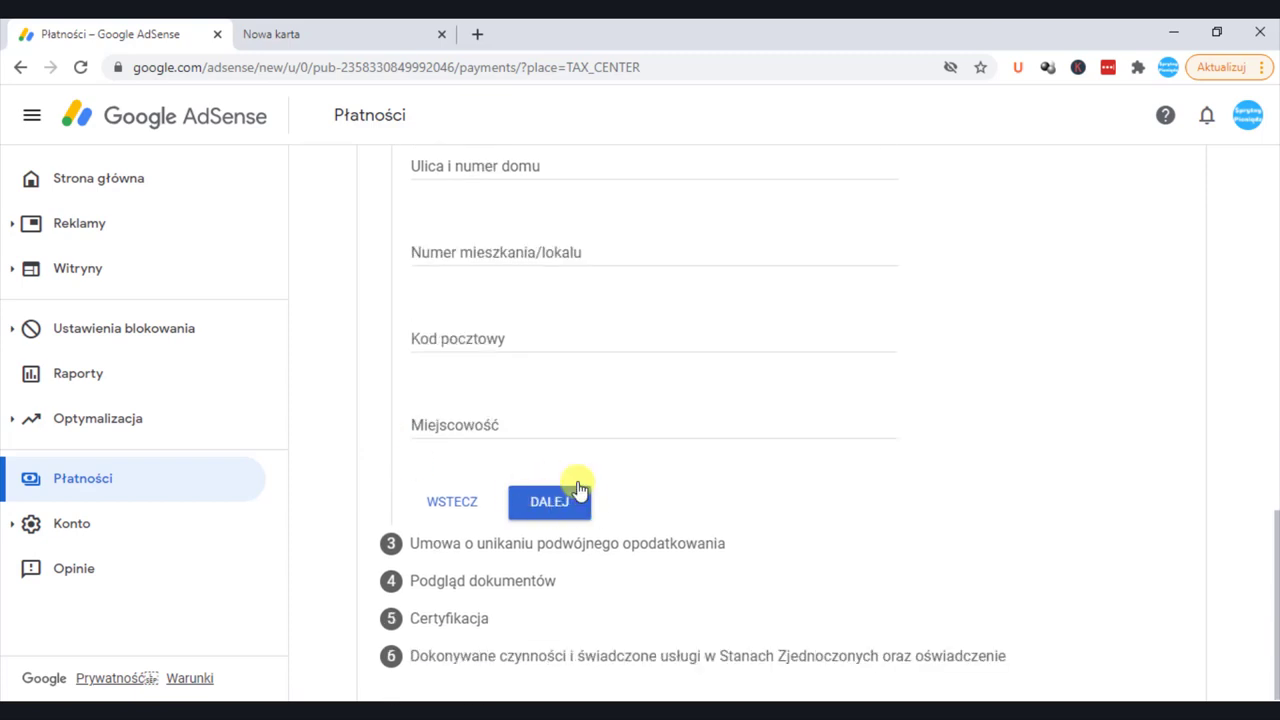
scroll(600, 495, up, 2)
Claim the reduced treaty rate with Tak, confirm residency in a treaty country and choose Polska as the country
drag(411, 227, 725, 228)
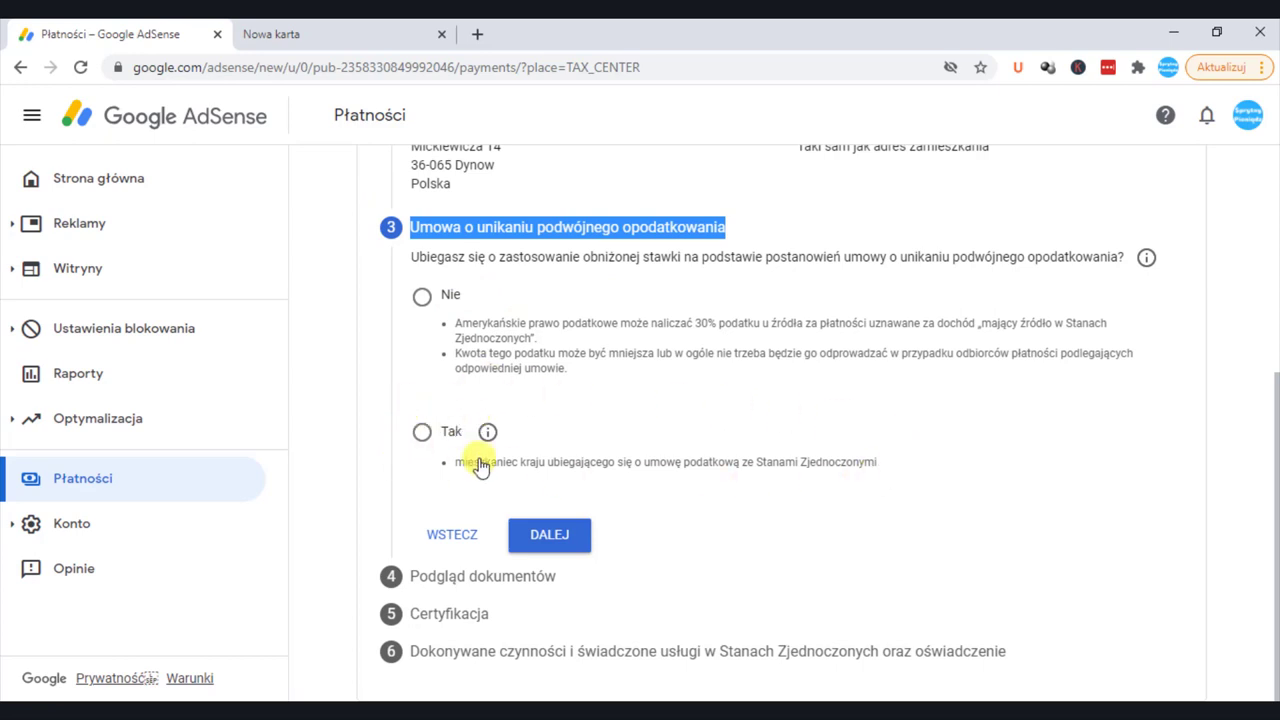
click(423, 436)
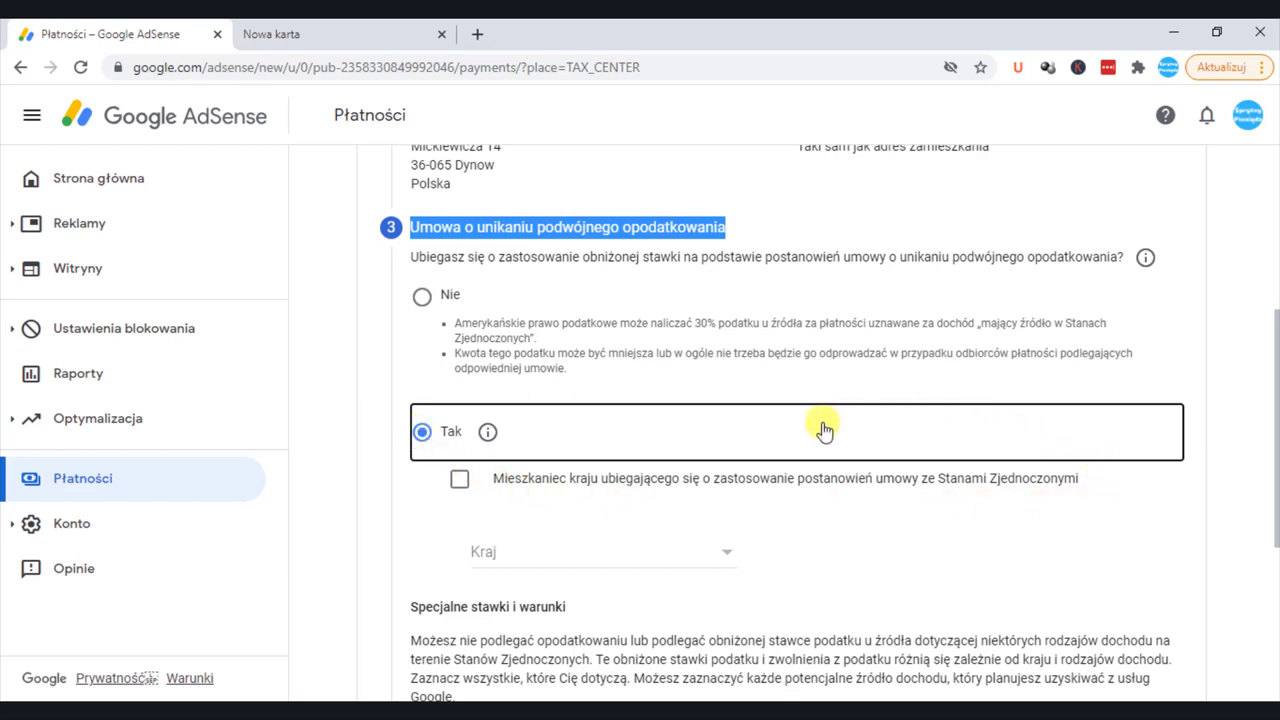
click(460, 483)
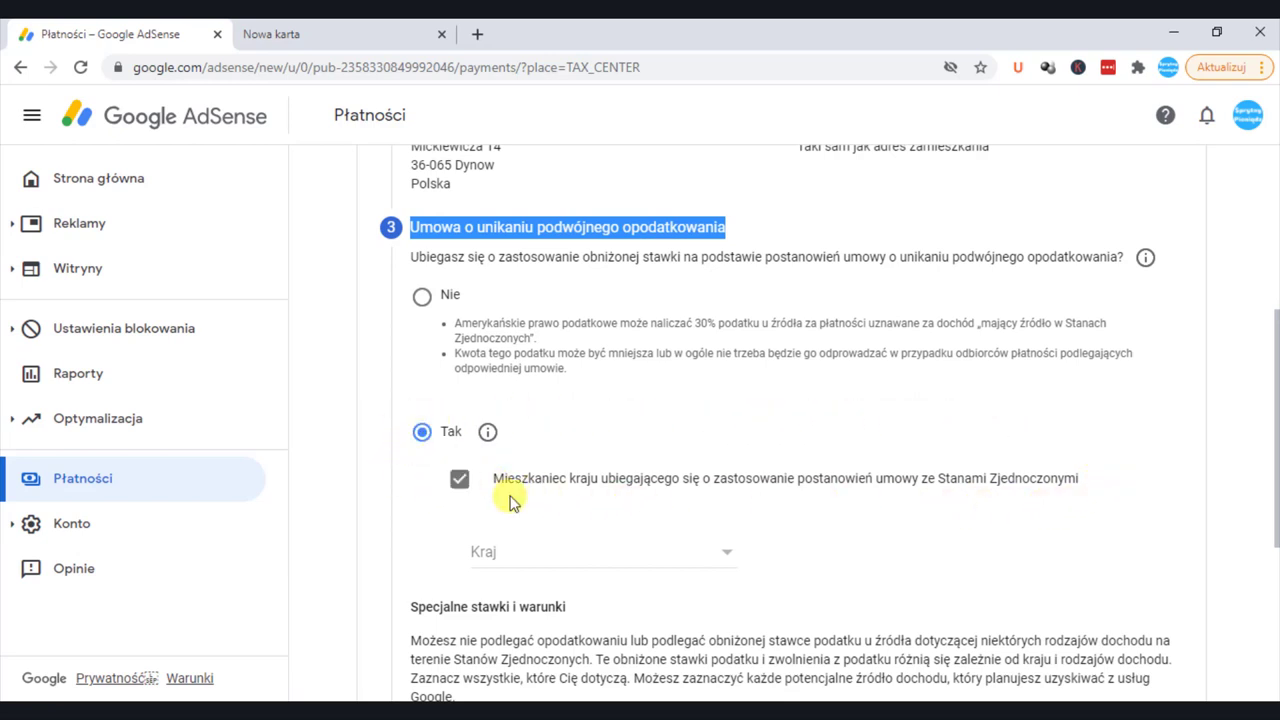
click(726, 558)
scroll(726, 557, down, 10)
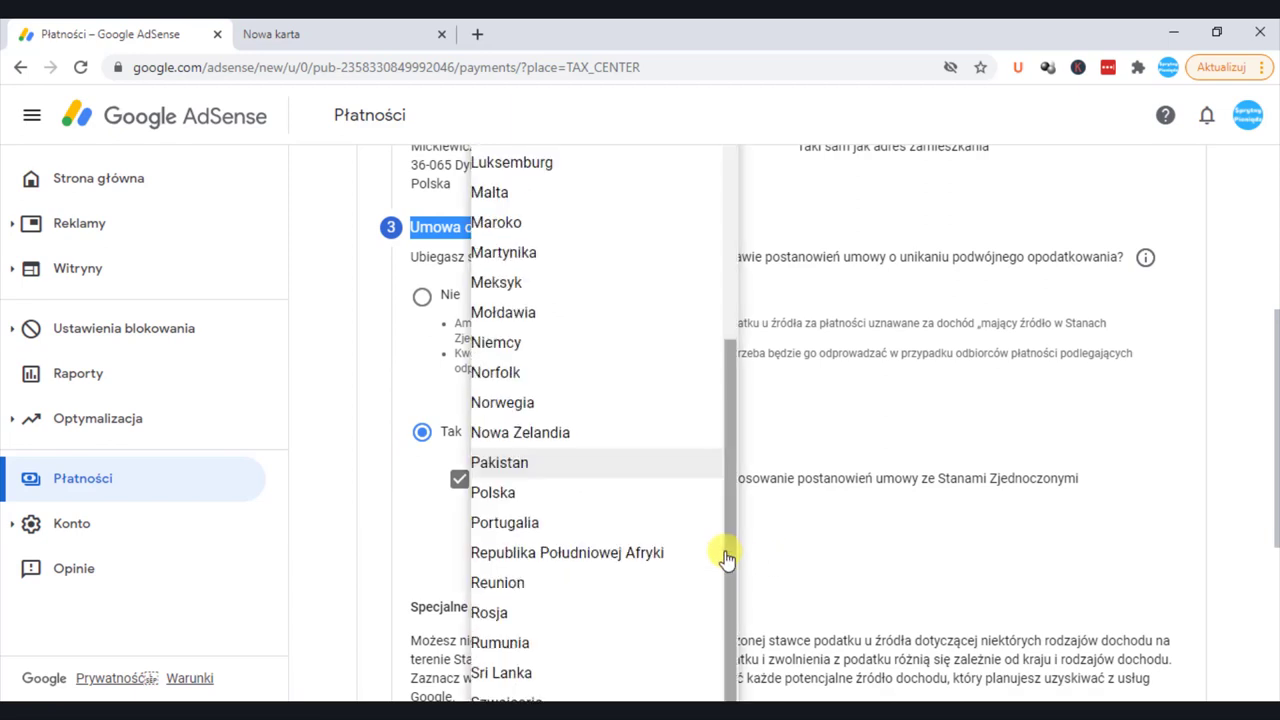
click(563, 496)
Enable Usługi (AdSense) with Artykuł 8, ustęp 1 and the 0% reduced rate, and accept its treaty compliance statement
scroll(763, 528, down, 3)
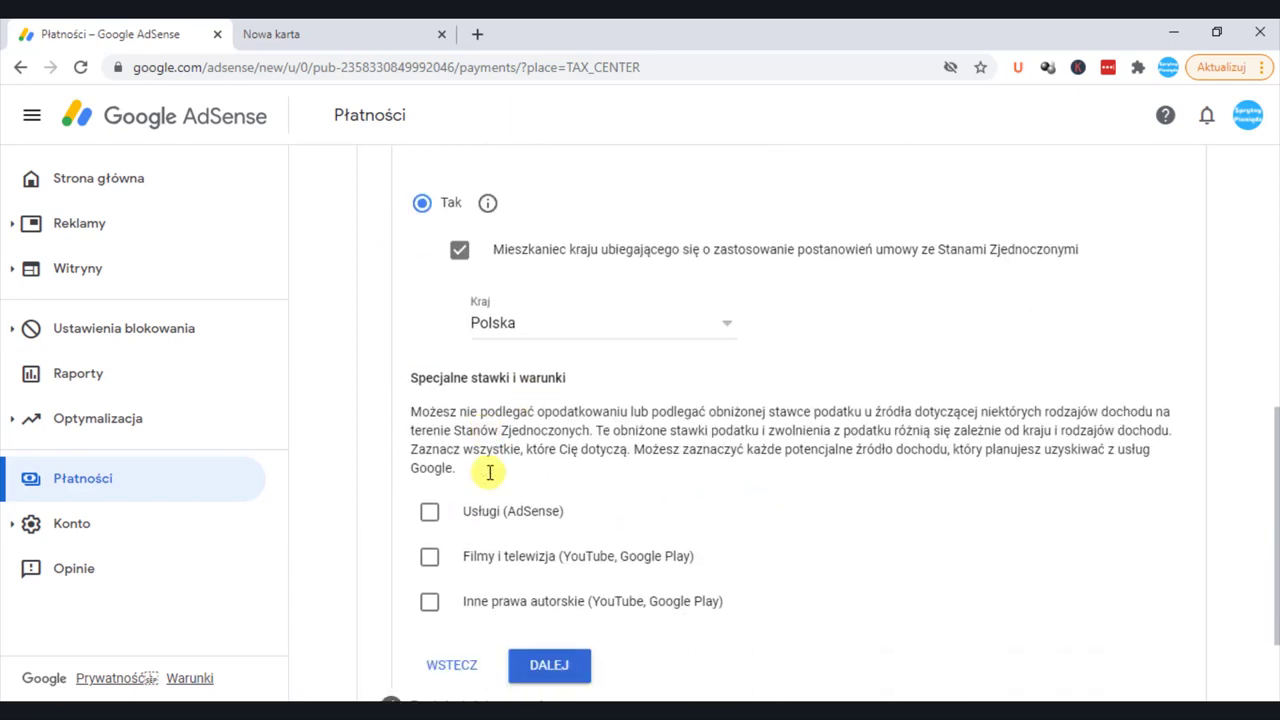
click(430, 509)
click(557, 536)
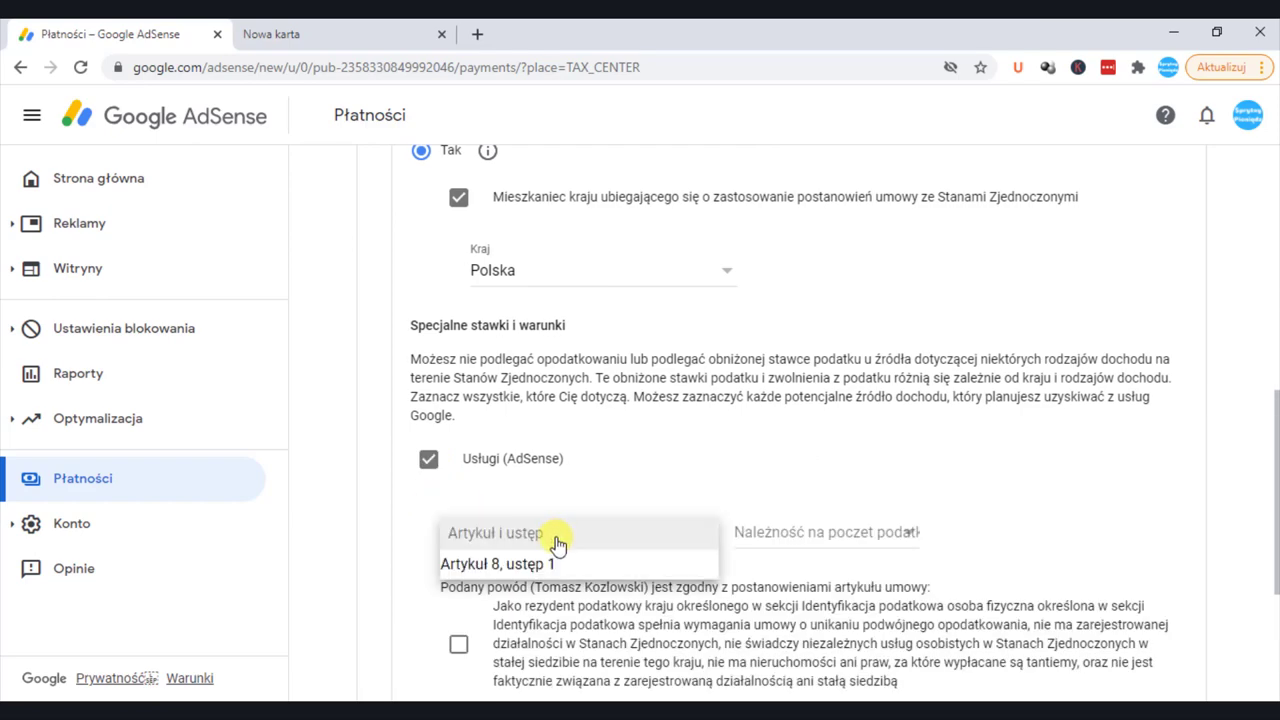
click(598, 562)
click(806, 534)
click(809, 541)
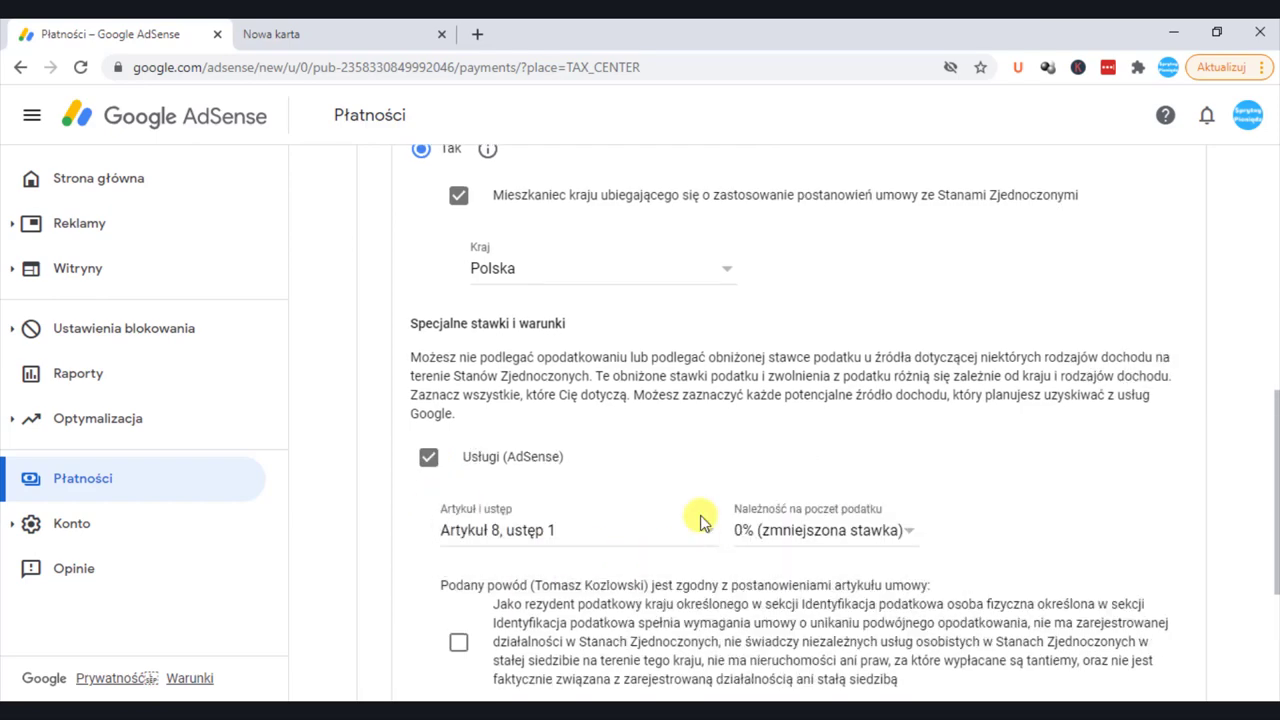
scroll(646, 531, down, 1)
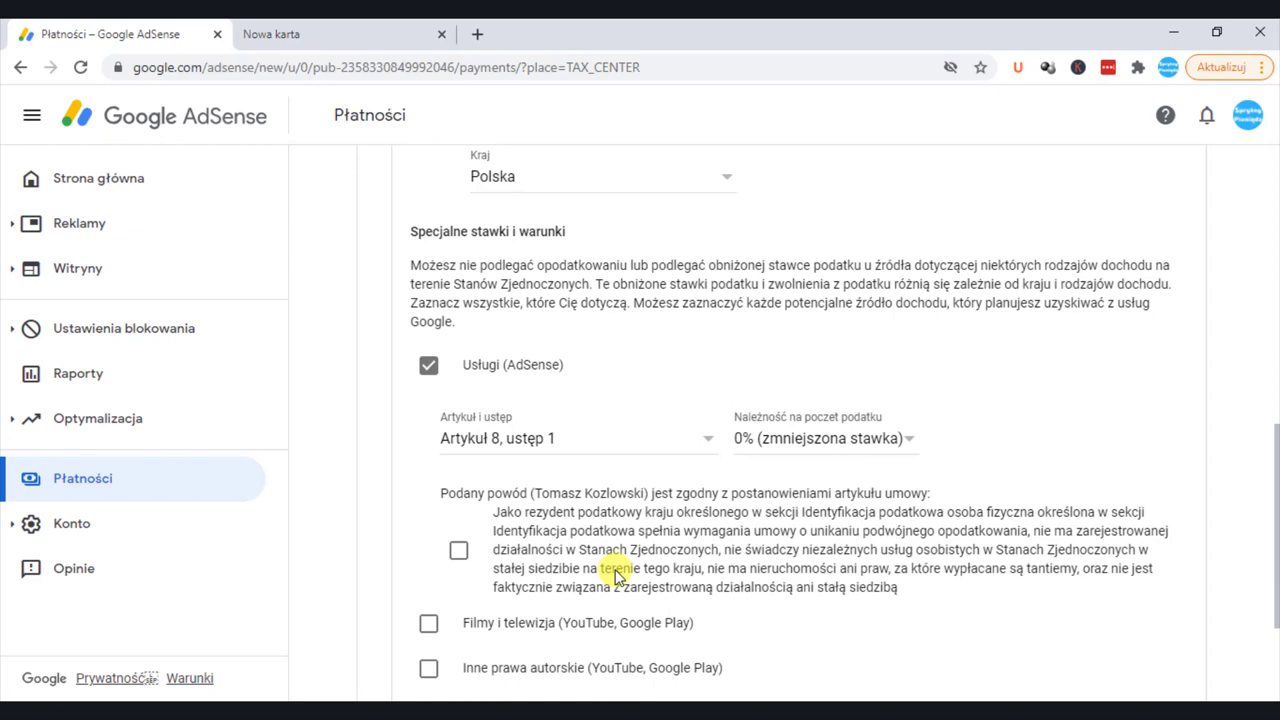
scroll(617, 577, down, 1)
click(458, 456)
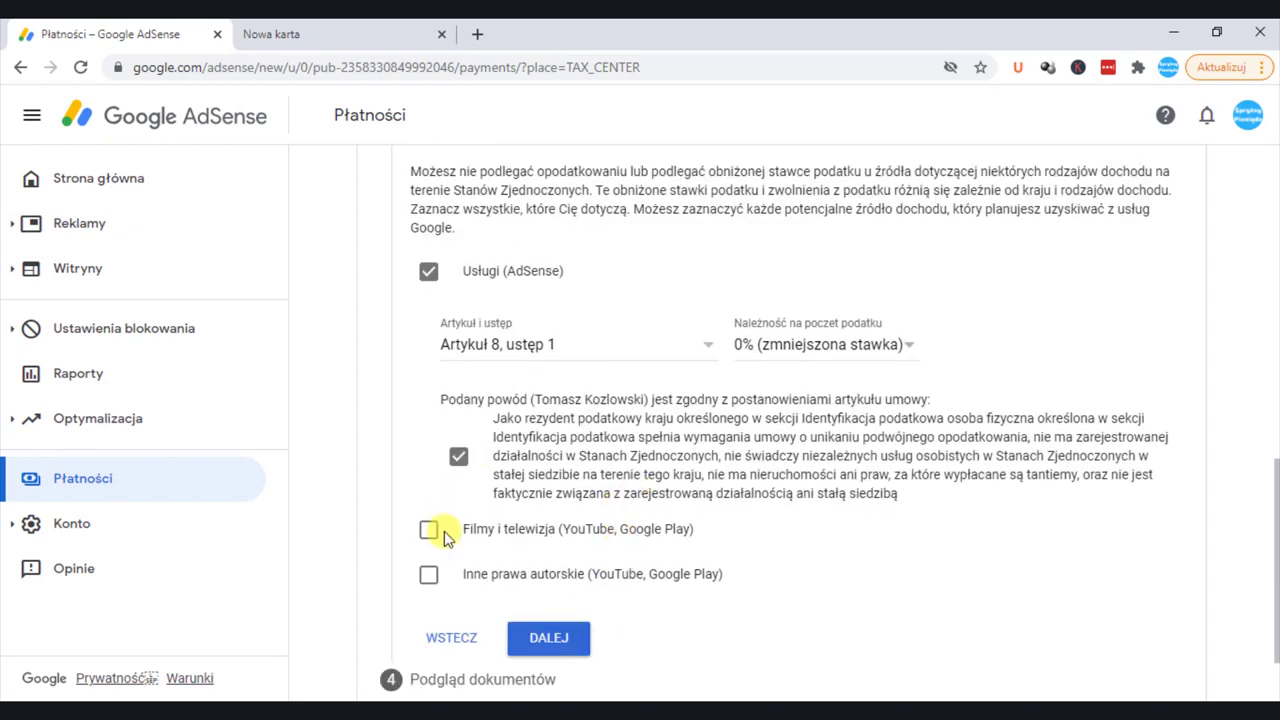
Enable Filmy i telewizja with Artykuł 13, ustęp 2 and the 10% reduced rate, and accept its treaty compliance statement
click(428, 528)
scroll(557, 560, down, 1)
click(557, 516)
click(545, 540)
click(835, 512)
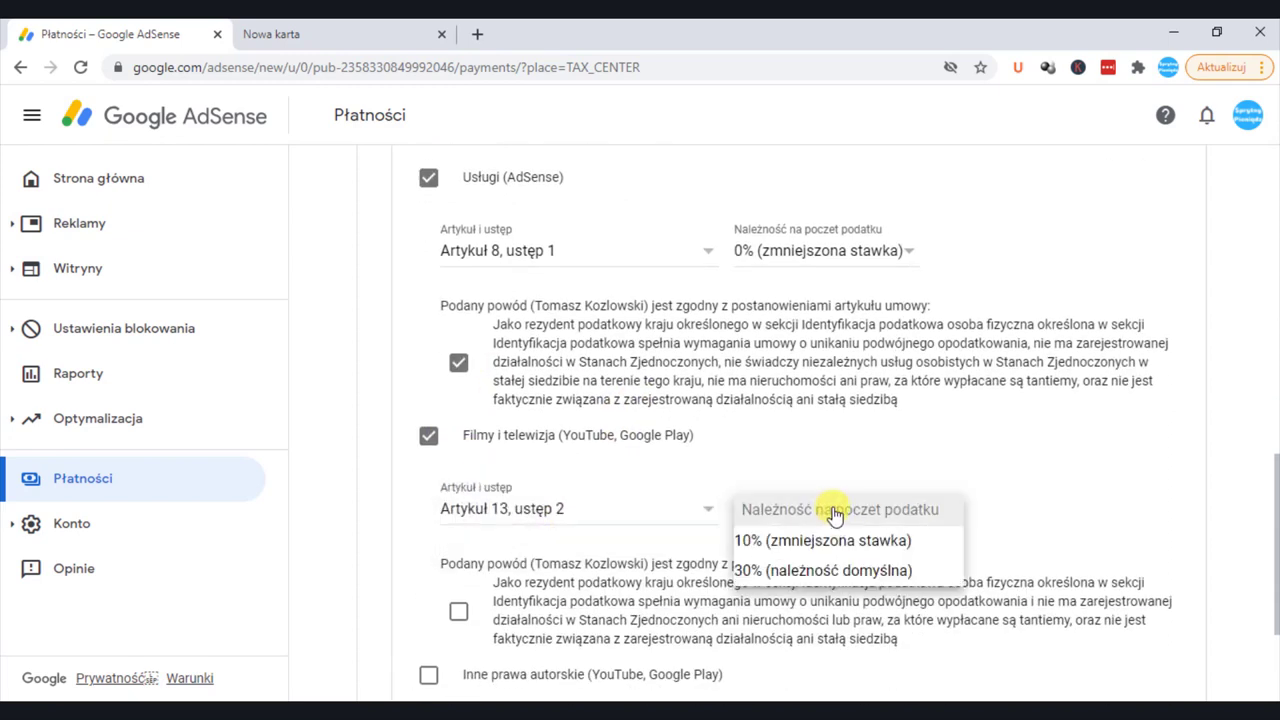
click(768, 538)
scroll(666, 517, down, 2)
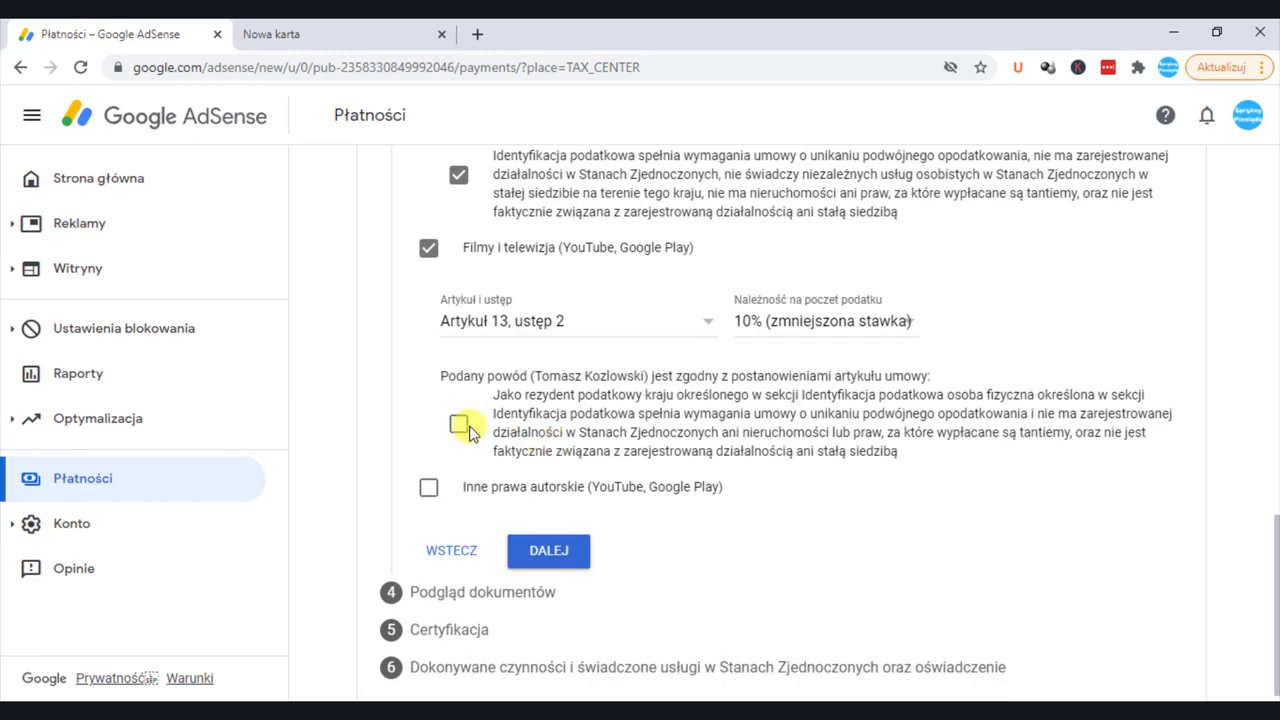
click(458, 424)
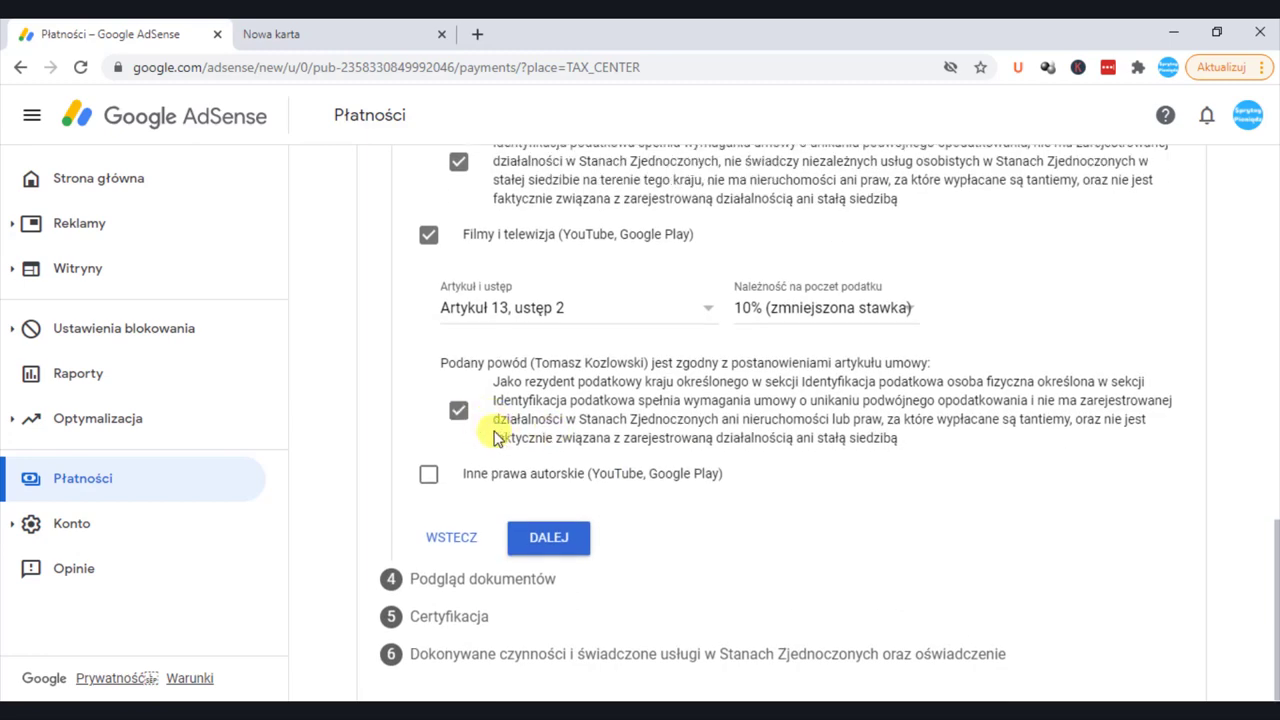
Enable Inne prawa autorskie with Artykuł 13, ustęp 2 and the 10% reduced rate, accept its statement and continue to the document preview
click(428, 471)
click(550, 545)
click(561, 578)
click(820, 544)
click(808, 572)
scroll(457, 543, down, 1)
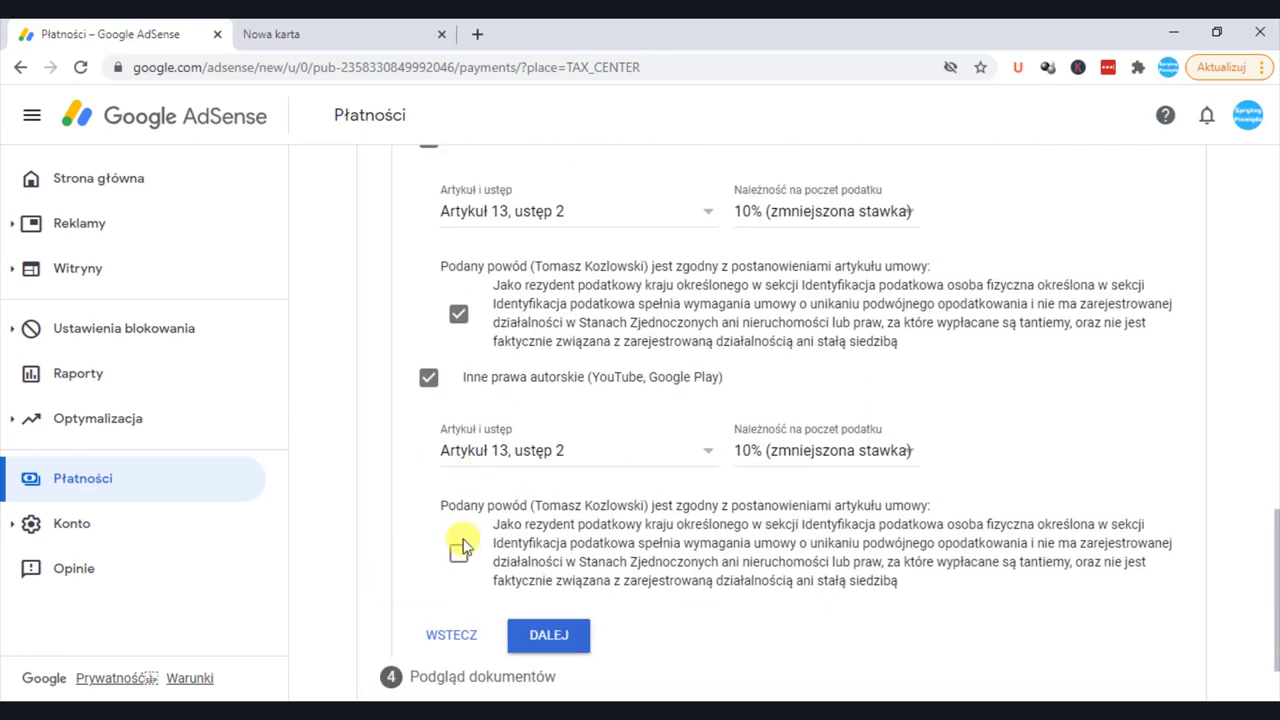
click(458, 546)
scroll(600, 515, down, 1)
click(575, 545)
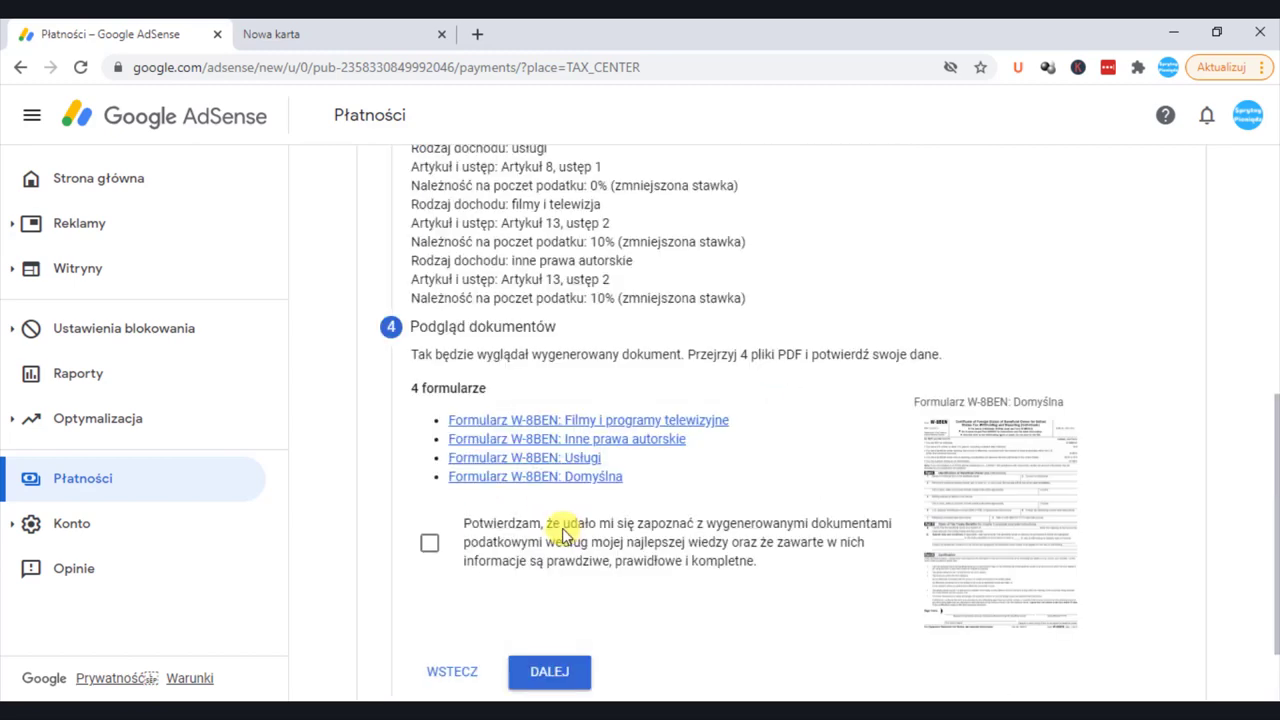
Confirm that the generated W-8BEN documents were reviewed and are correct, and continue to the certification section
click(431, 546)
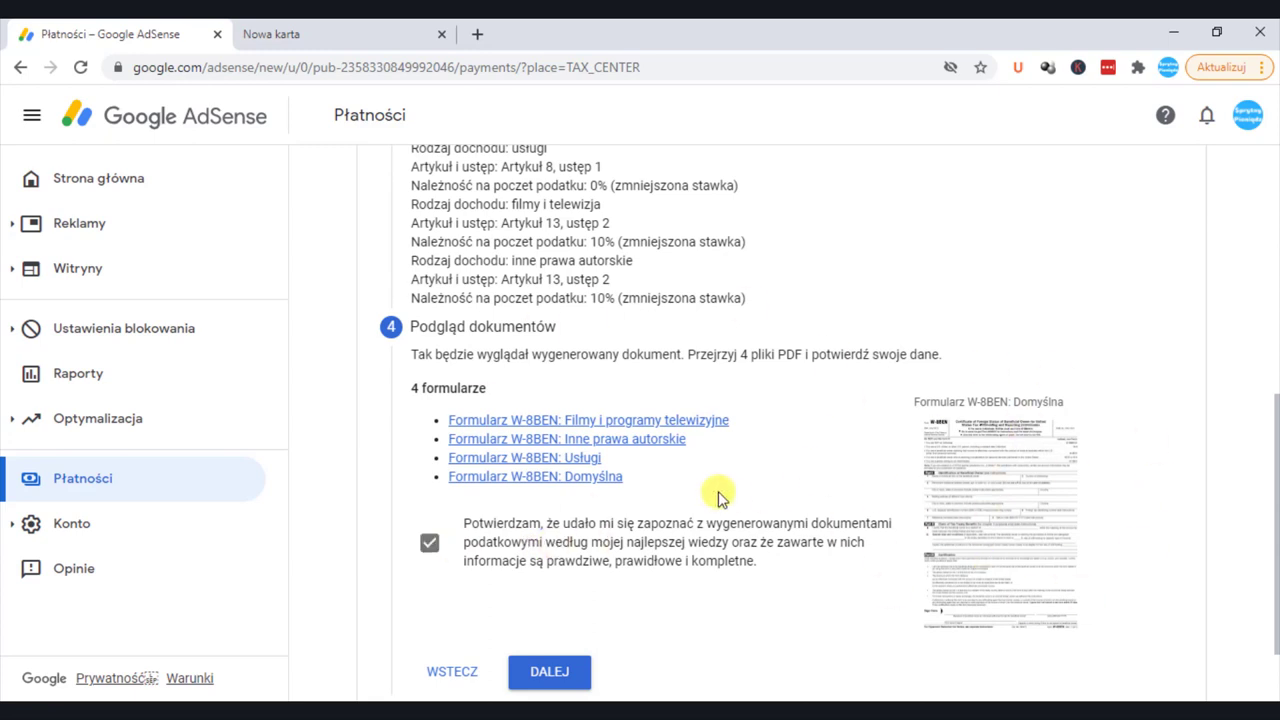
scroll(720, 497, down, 1)
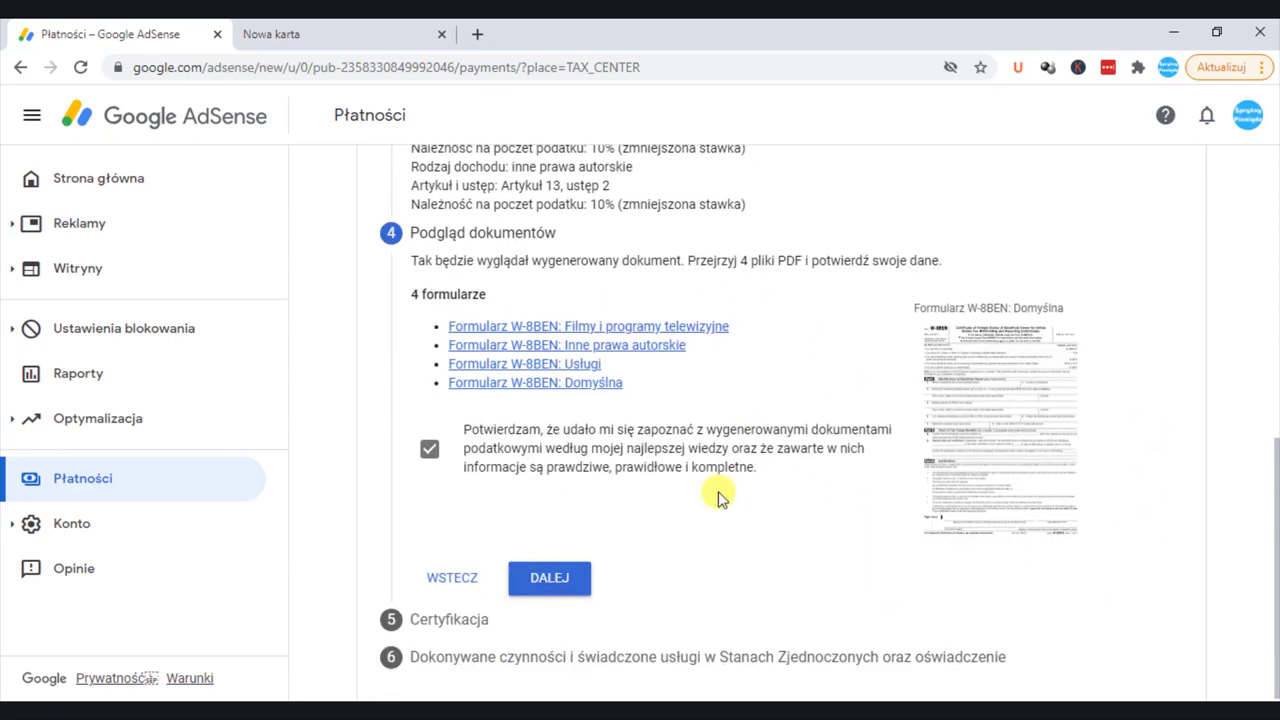
click(552, 574)
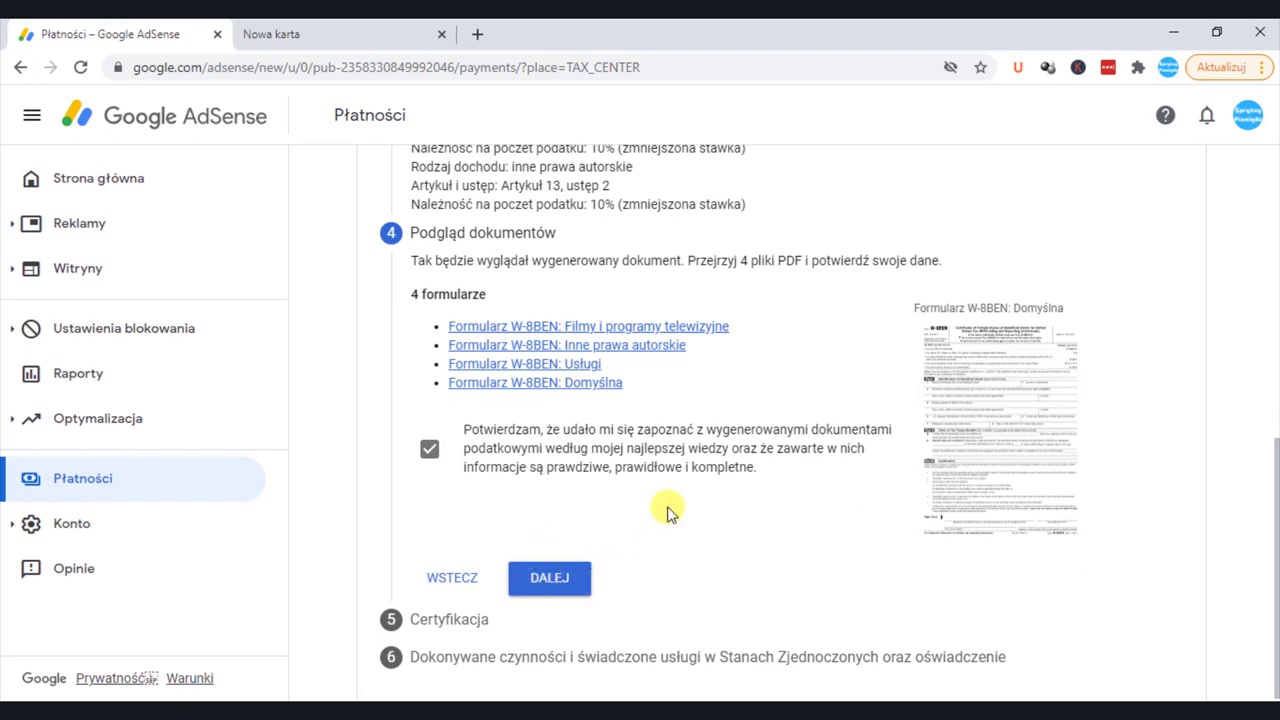
click(584, 573)
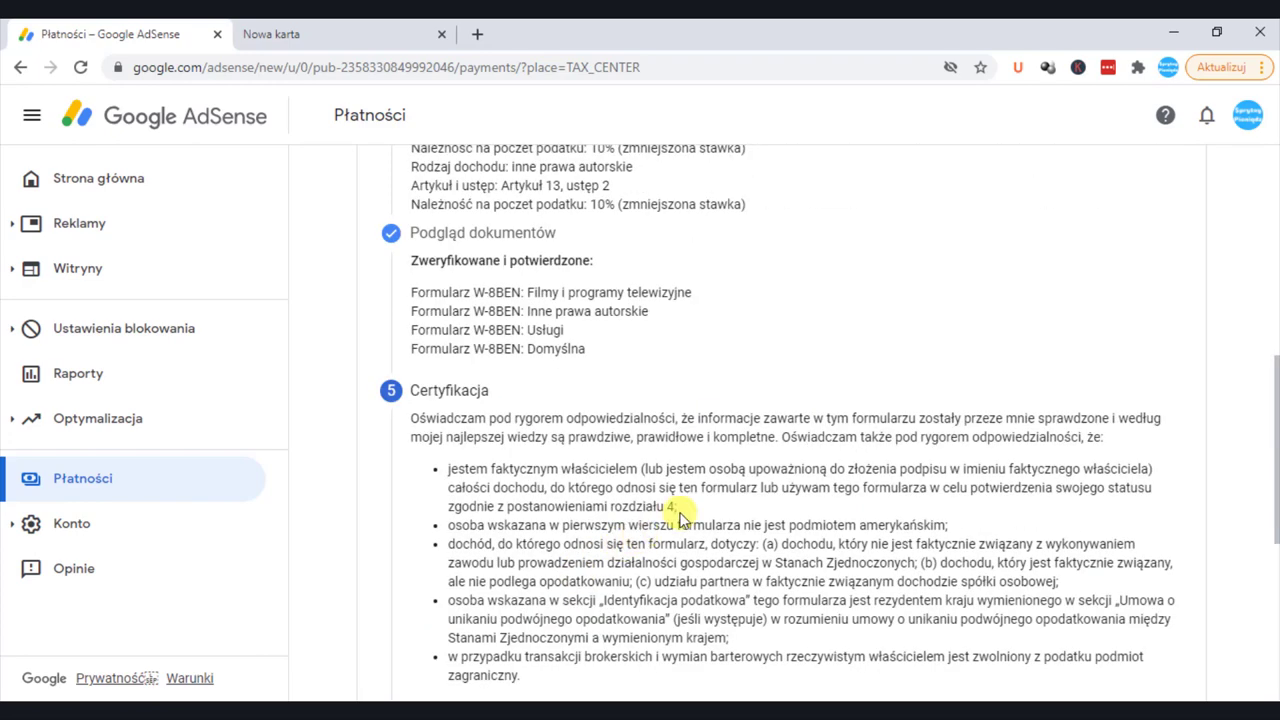
Read through the Certyfikacja declarations down to the signature field and the signer options
scroll(478, 522, down, 1)
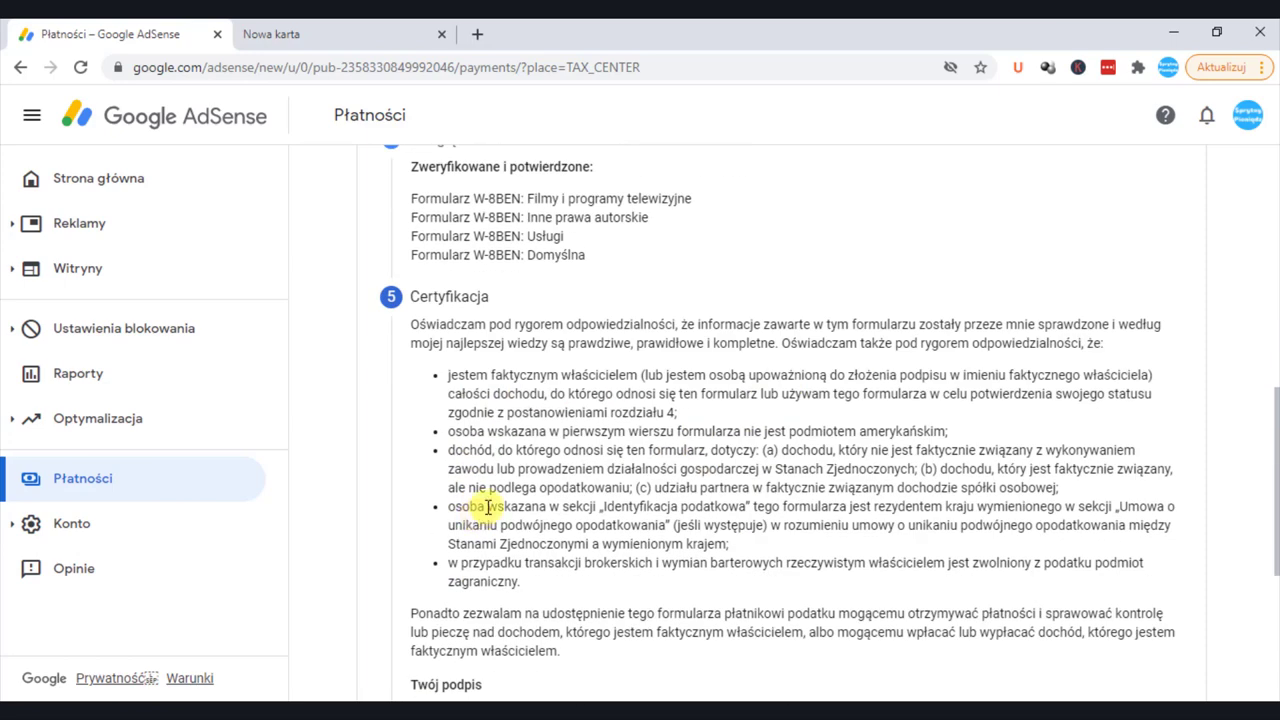
scroll(487, 507, down, 1)
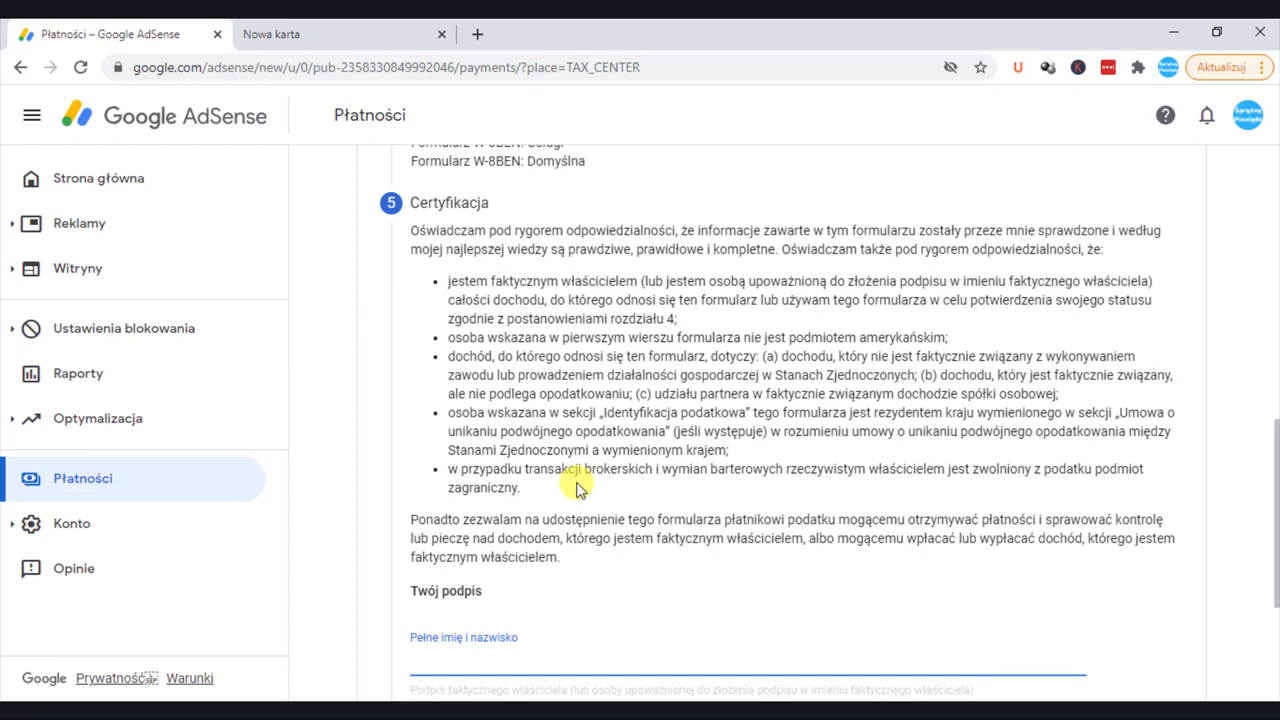
scroll(577, 487, down, 1)
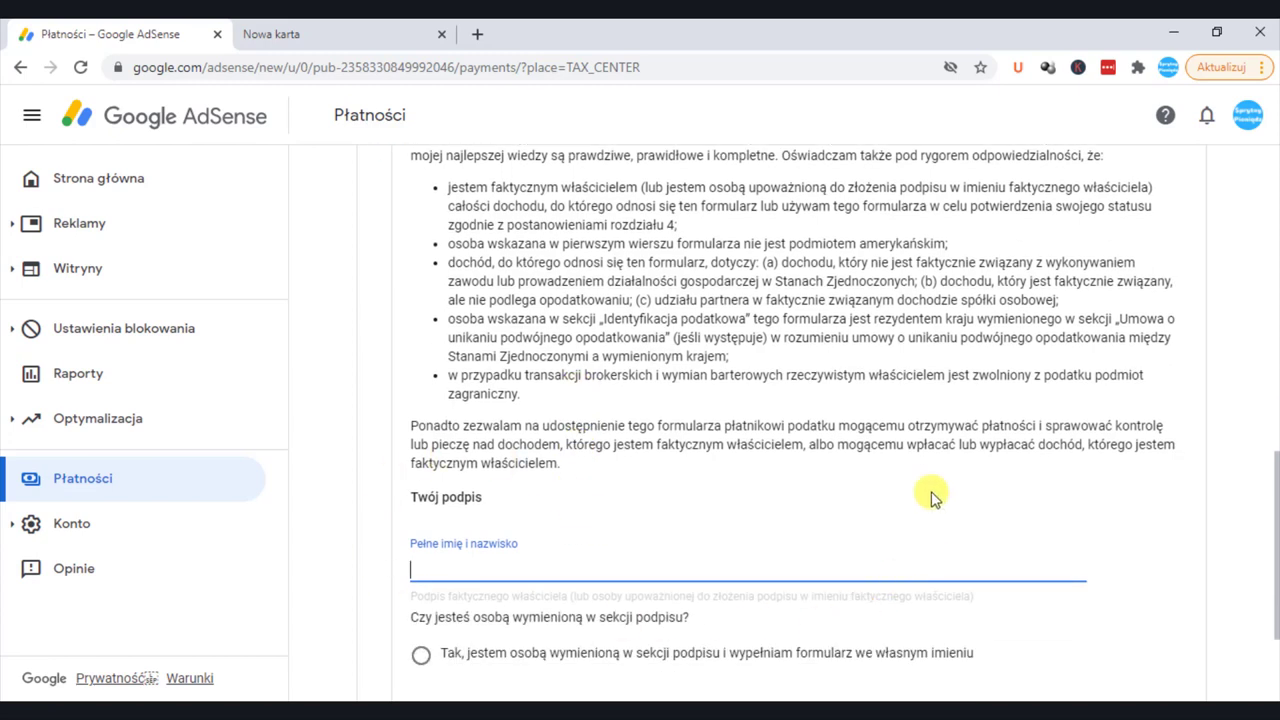
scroll(600, 432, down, 1)
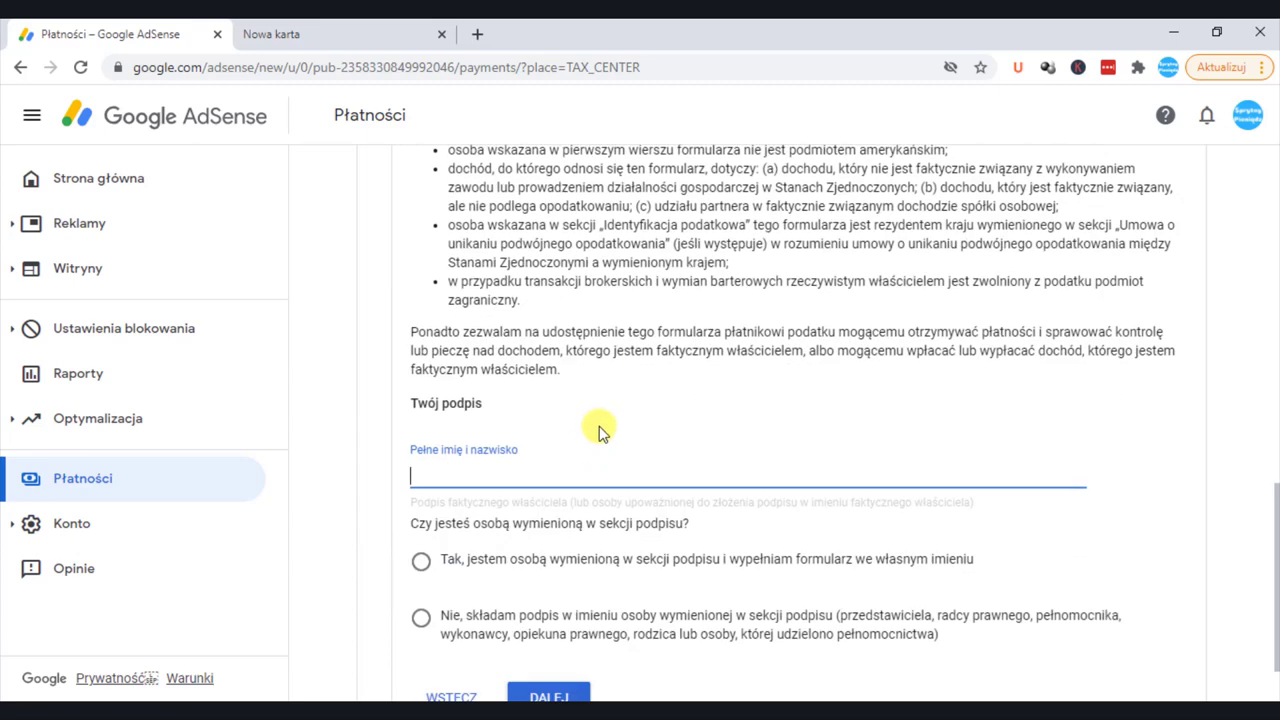
scroll(600, 432, down, 1)
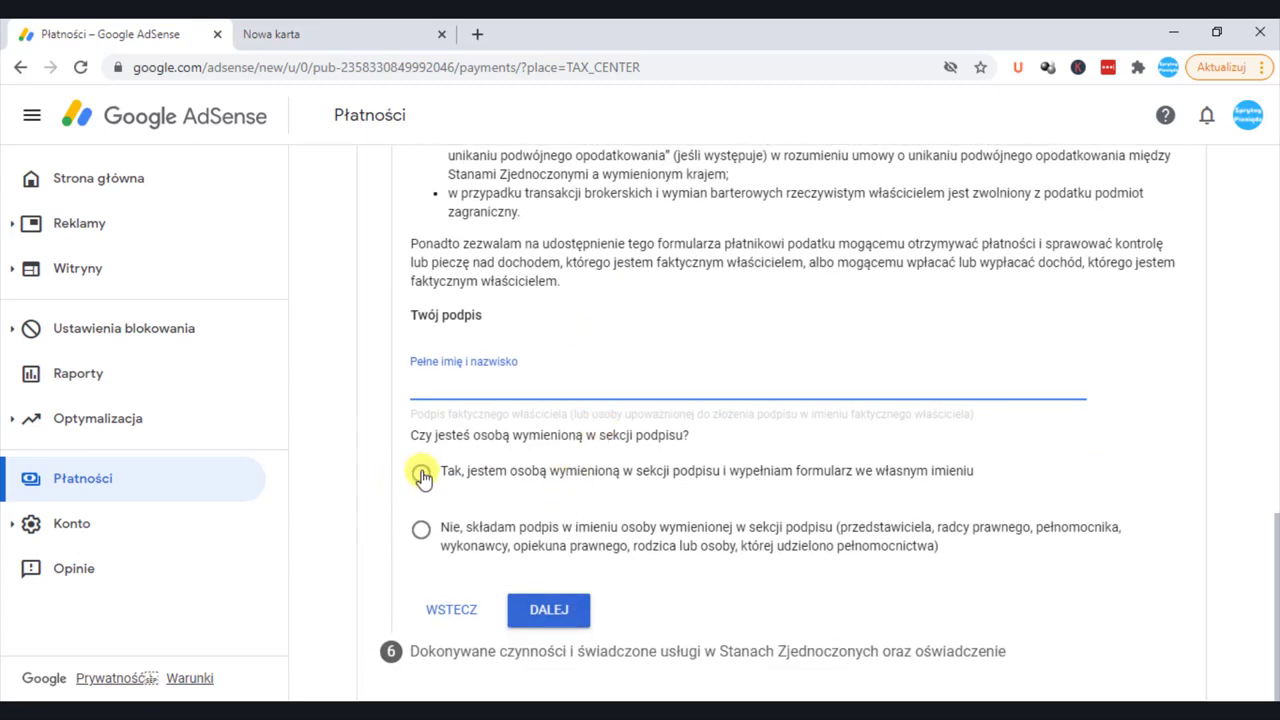
Sign the certification with the full name as the person named, answer Nie about US activities and attest that services are performed only outside the US
click(421, 474)
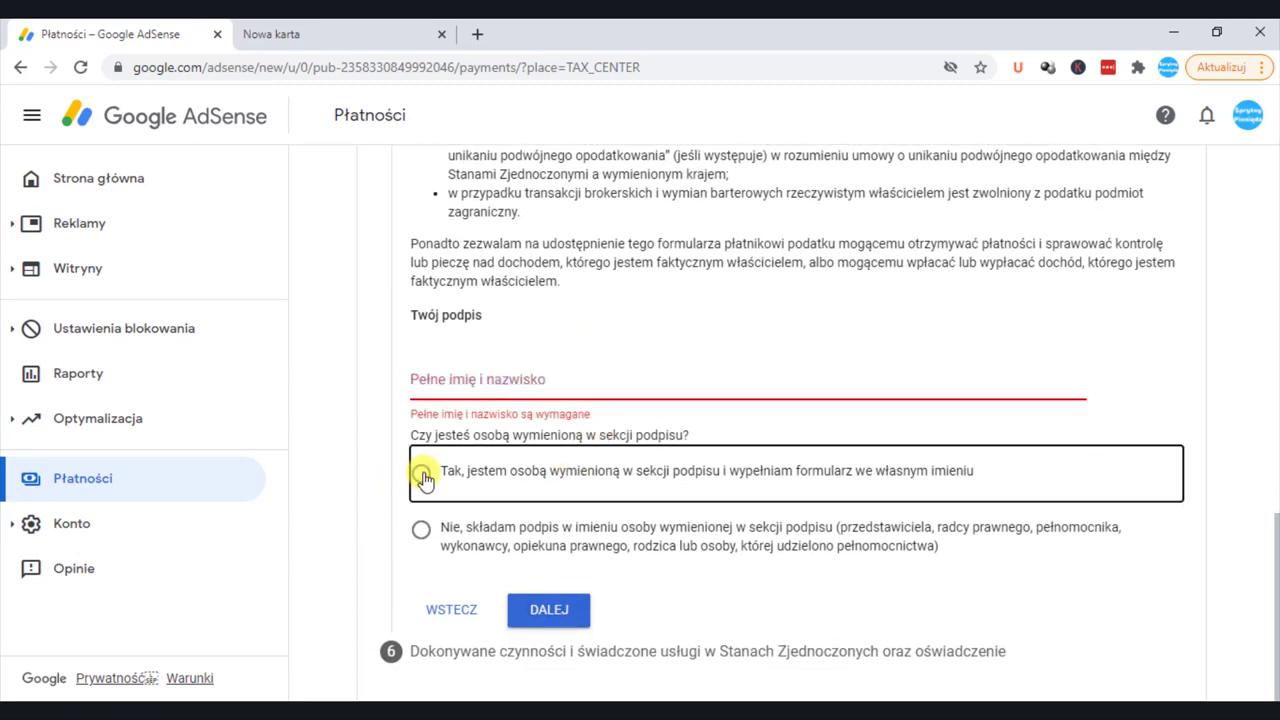
click(548, 609)
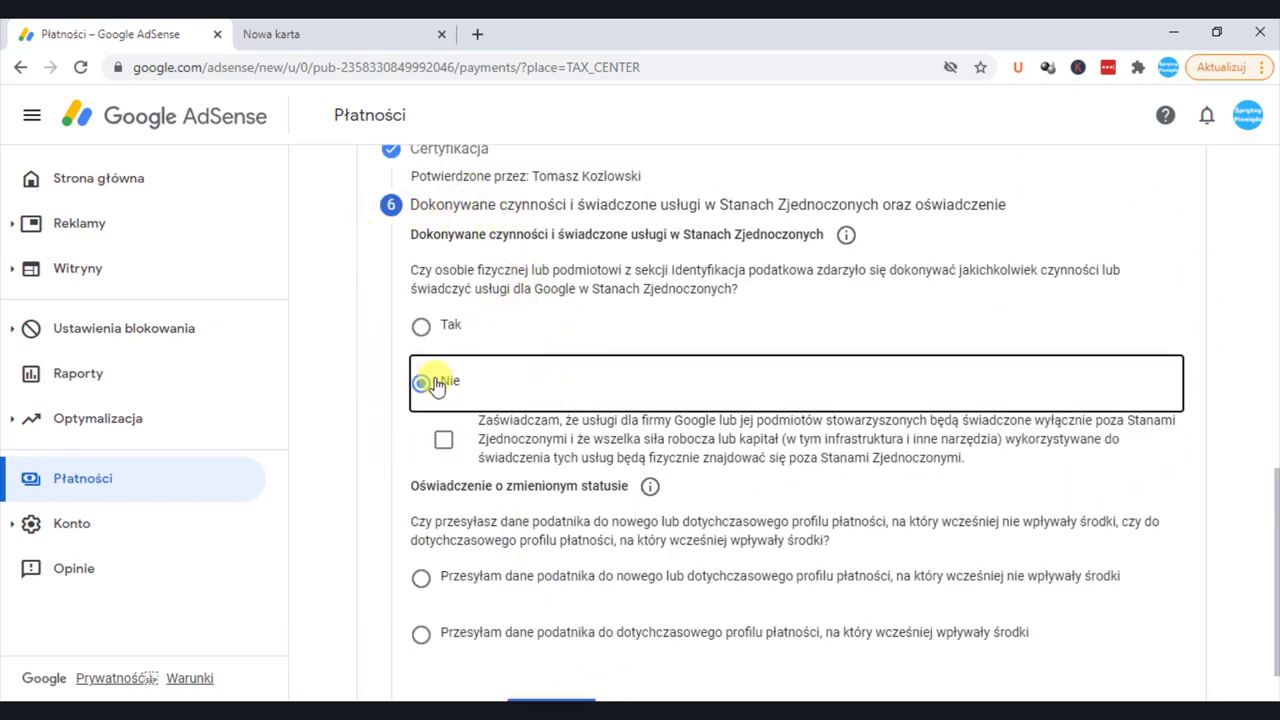
click(443, 440)
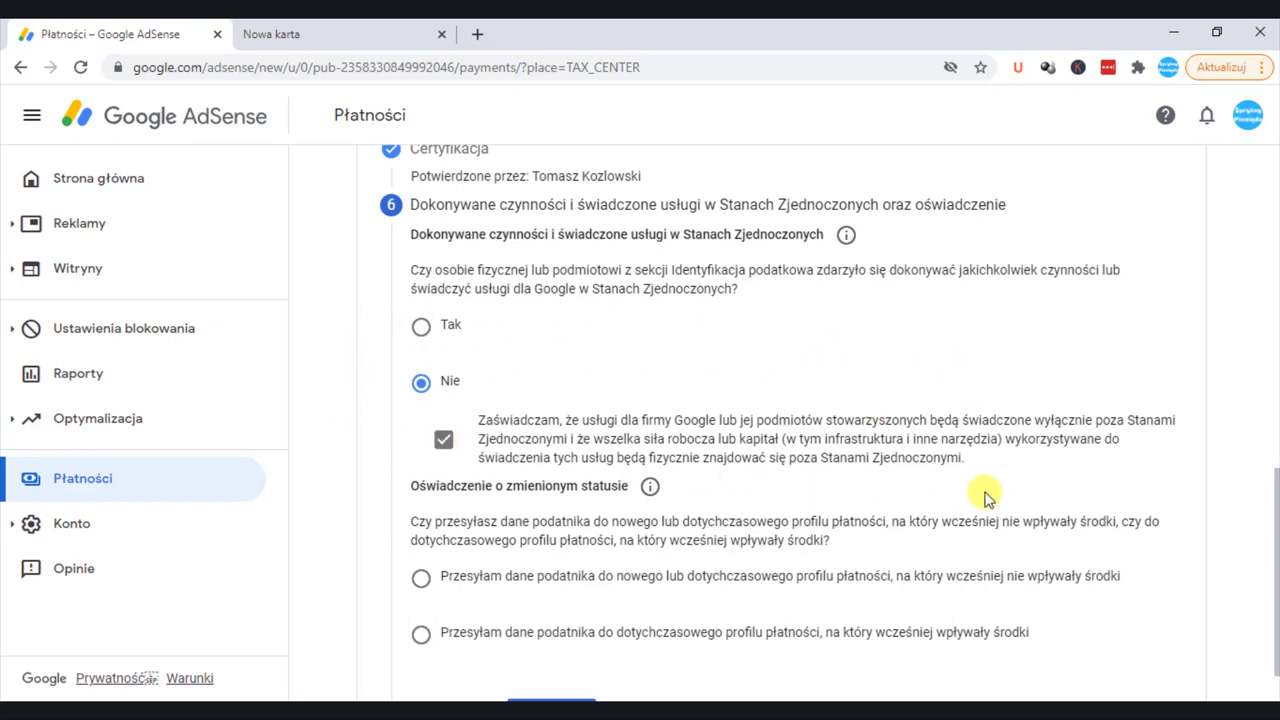
Choose the existing payments profile that previously received funds, accept the statement that information is unchanged since 1 January 2020, and submit the form
scroll(380, 410, down, 1)
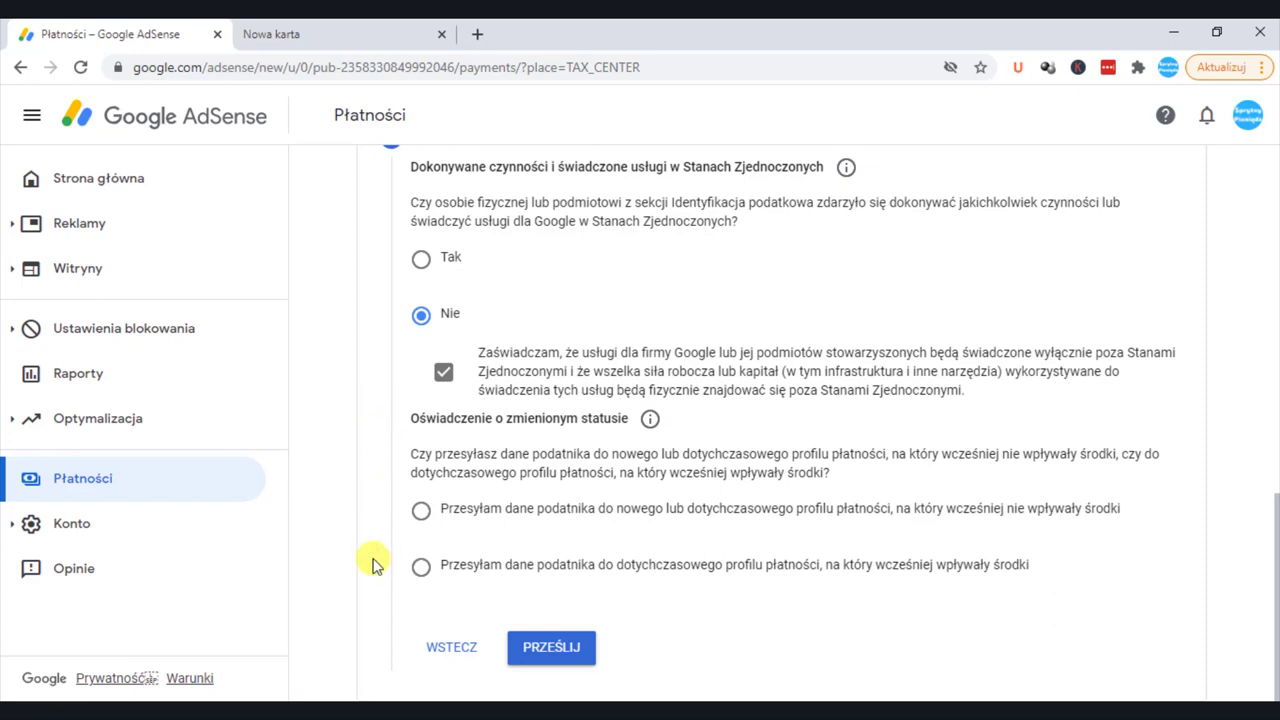
click(421, 566)
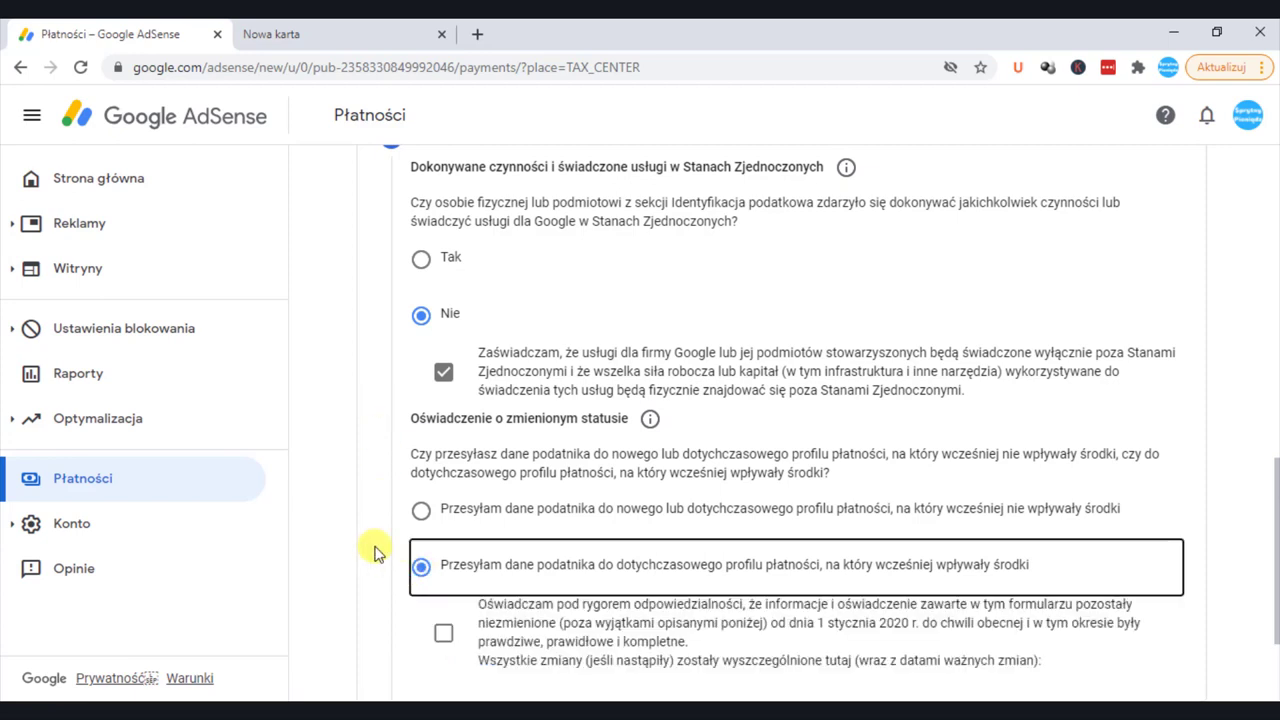
scroll(375, 553, down, 1)
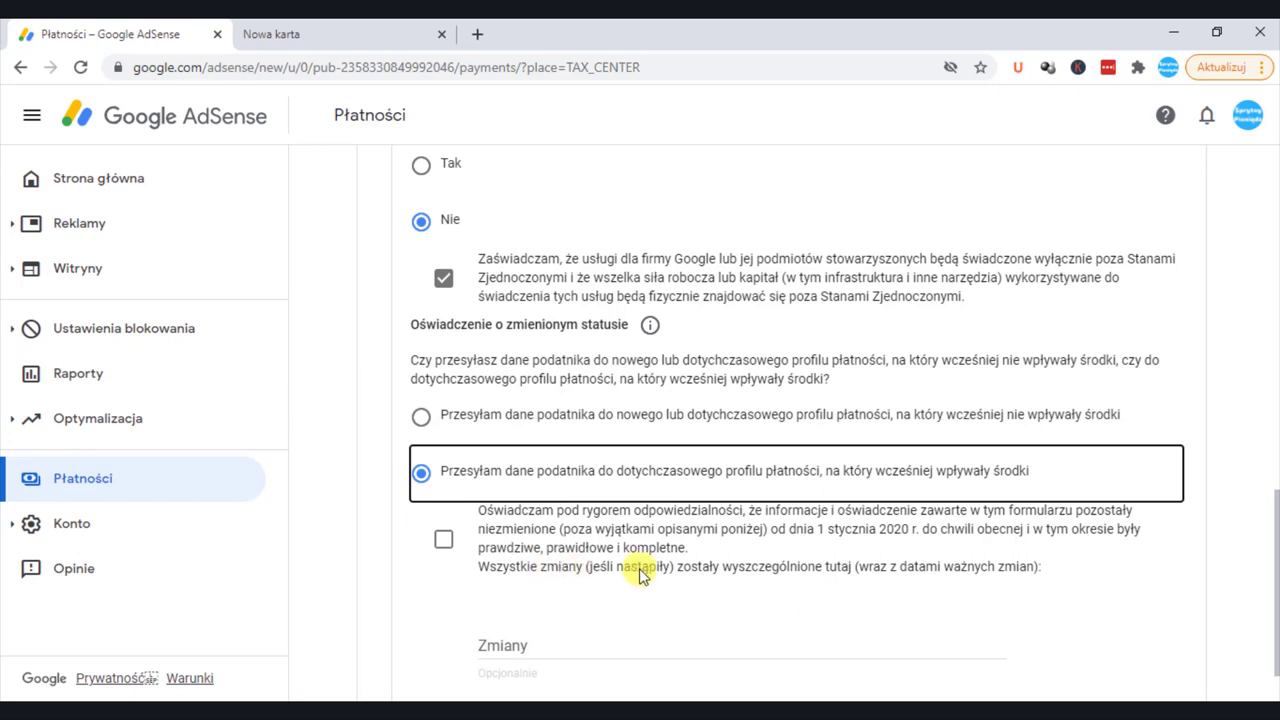
click(444, 541)
scroll(423, 531, down, 1)
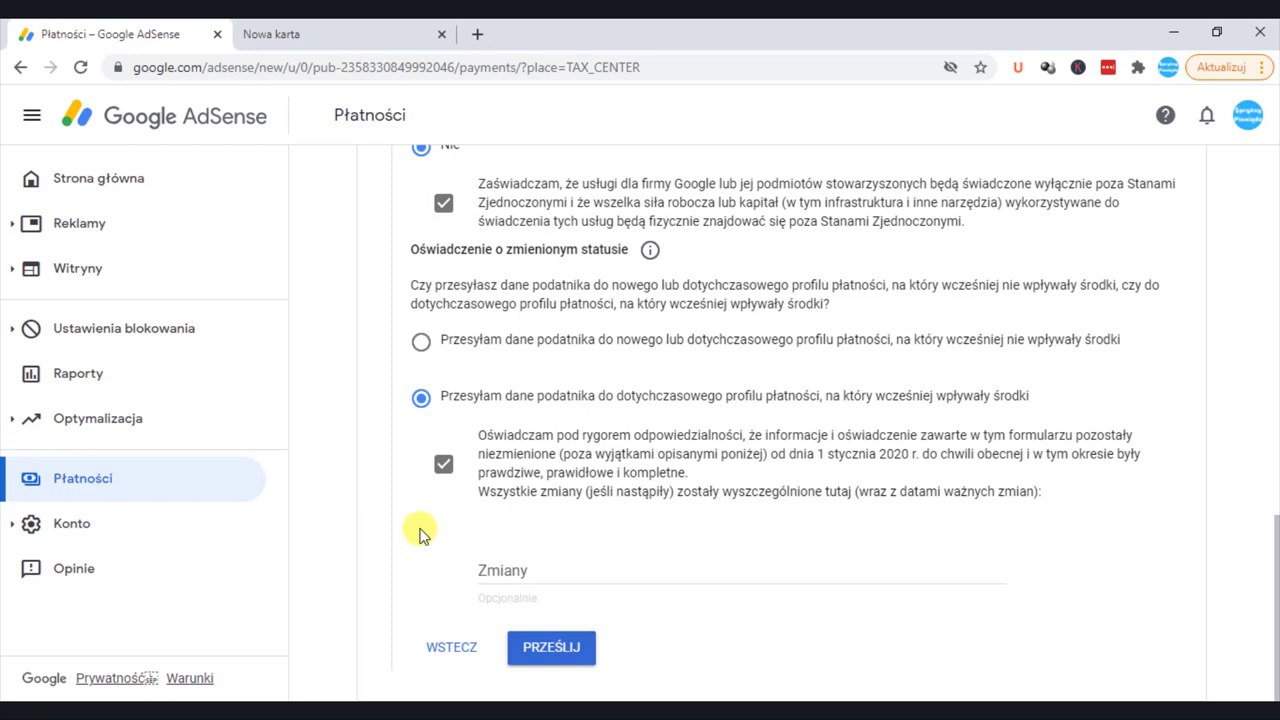
click(561, 649)
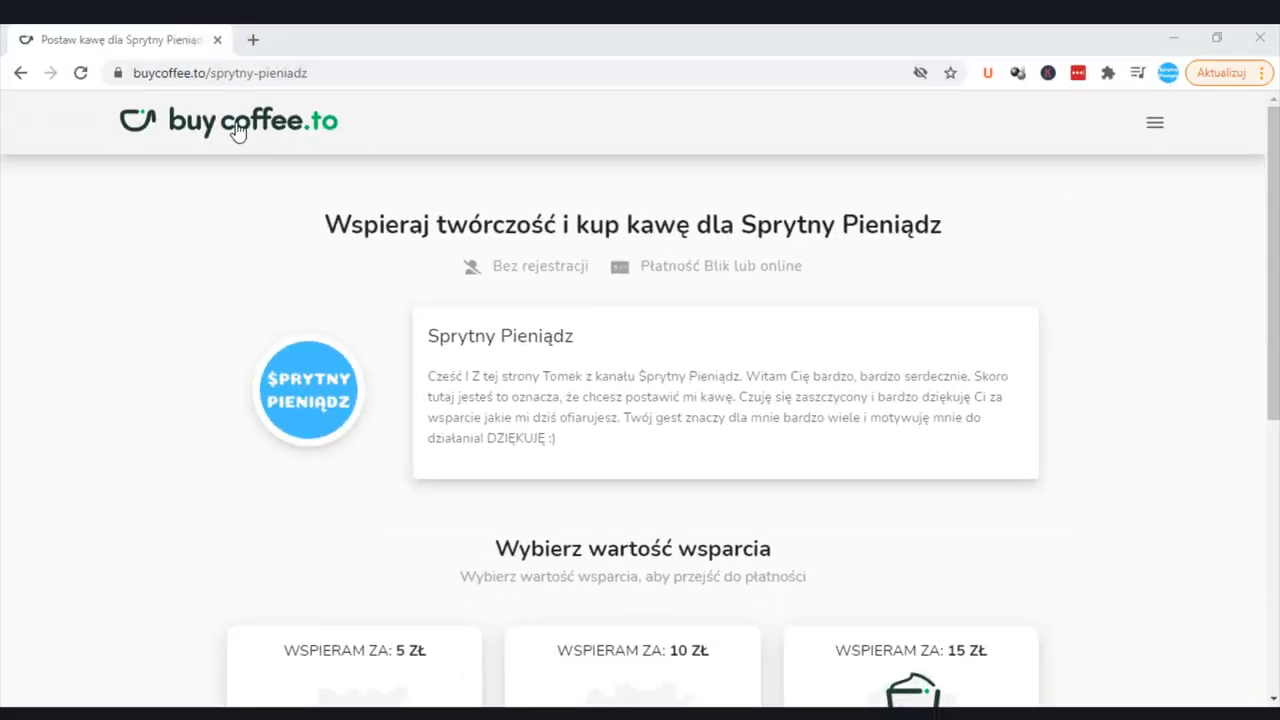
scroll(558, 420, down, 2)
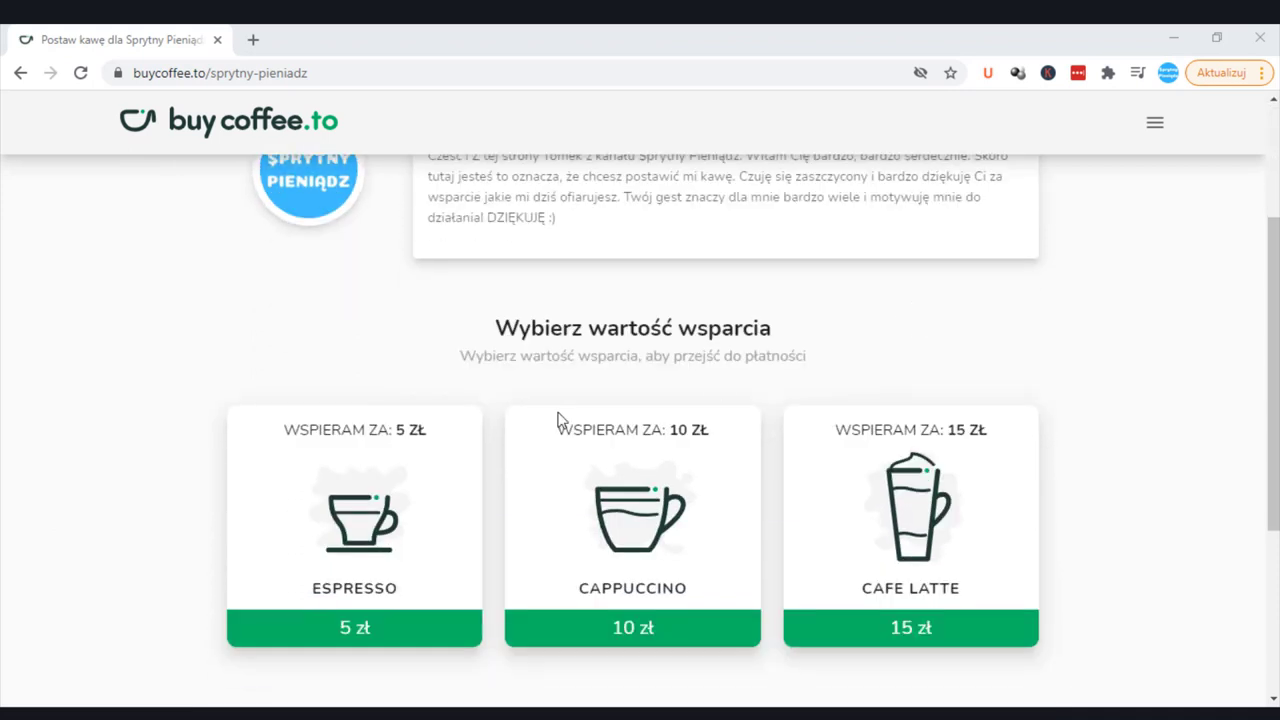
scroll(615, 537, down, 3)
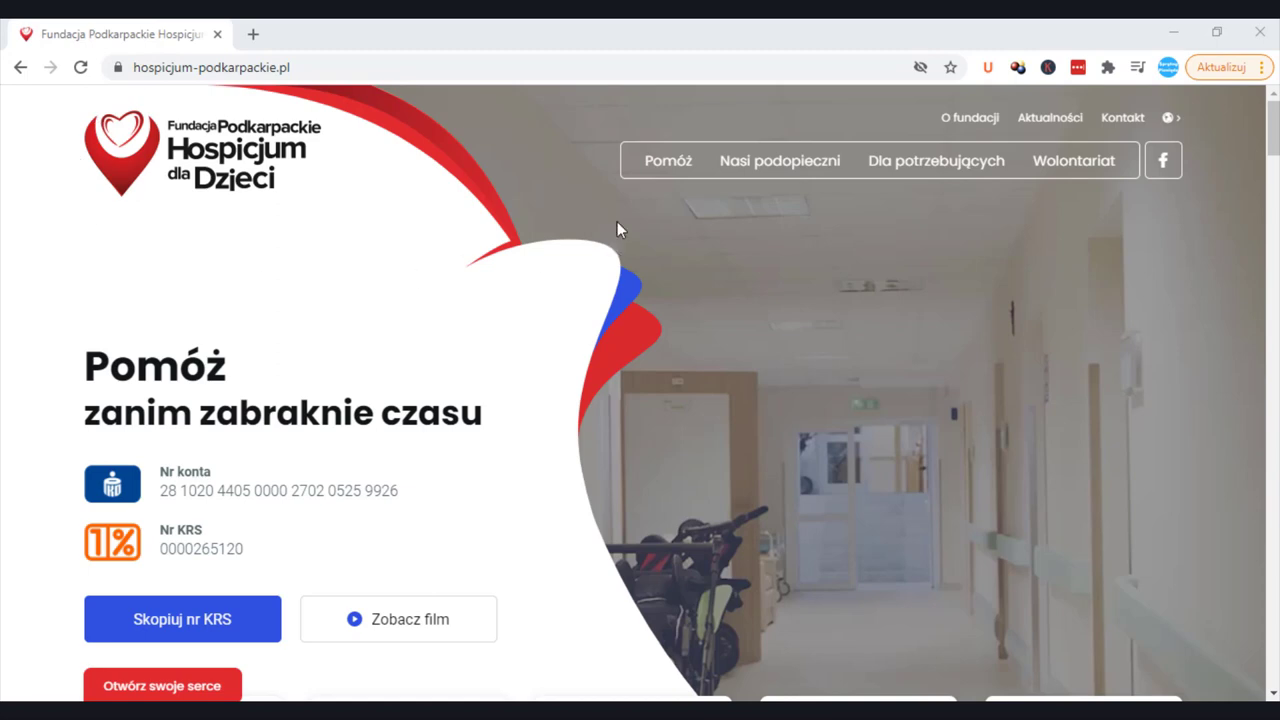
scroll(505, 230, down, 3)
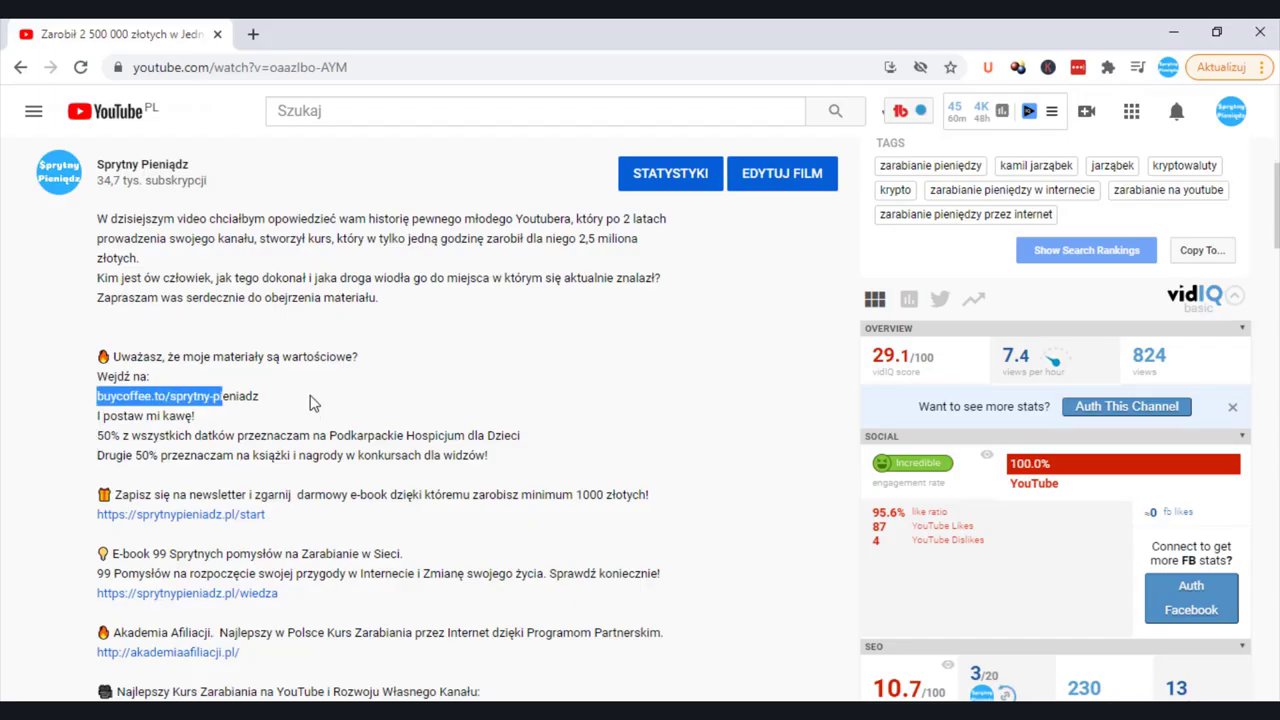
drag(310, 402, 300, 404)
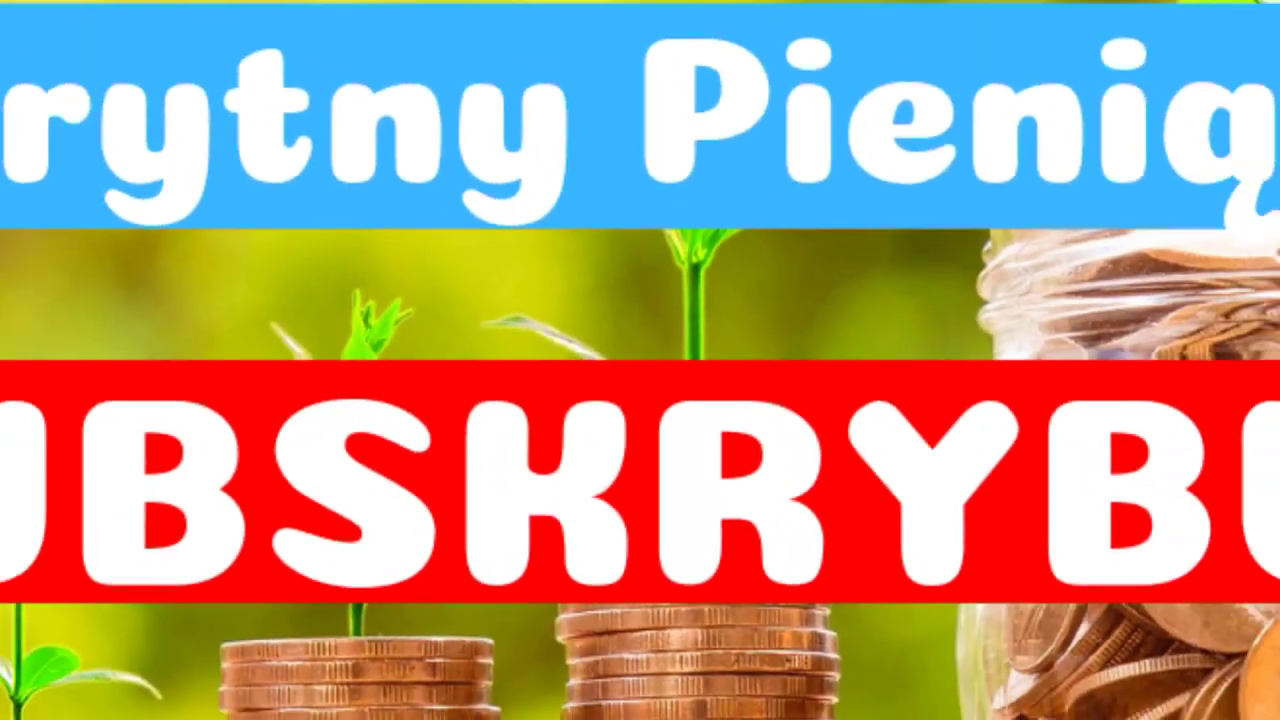